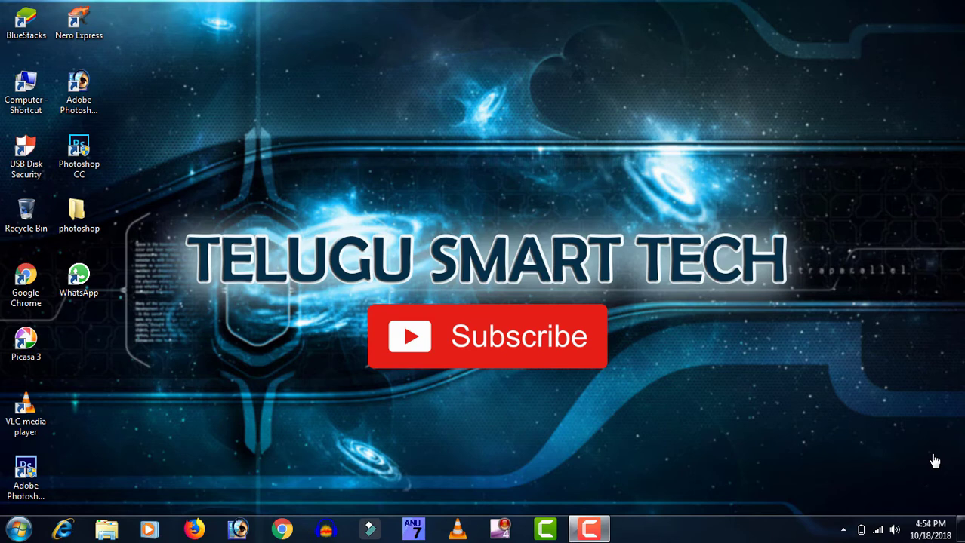
Launch Adobe Photoshop from the desktop and start a new document using the A4 preset size.
double_click(89, 103)
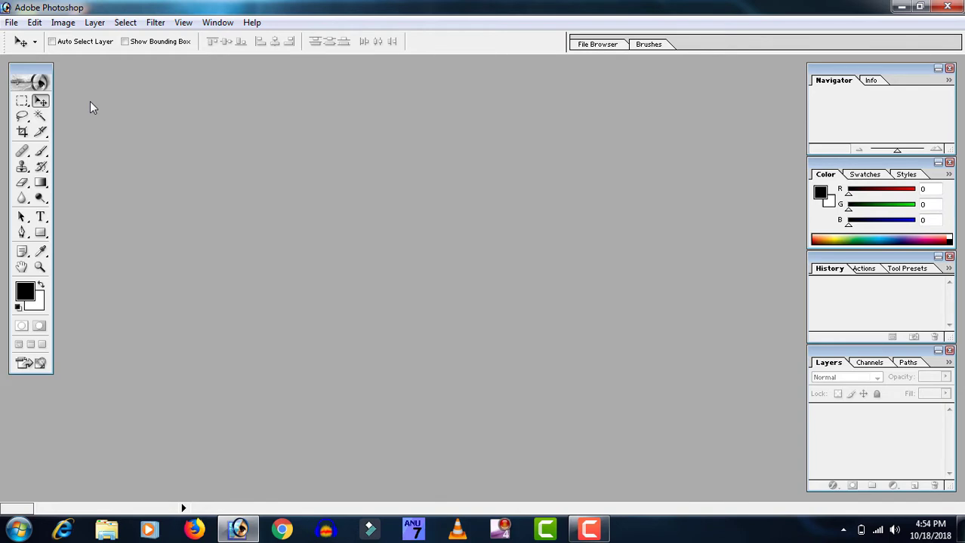
click(10, 23)
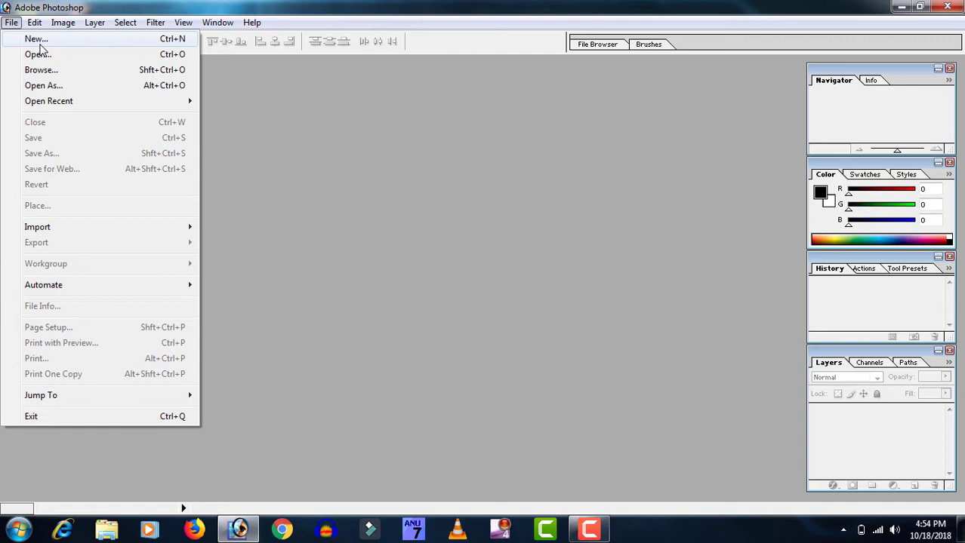
click(36, 39)
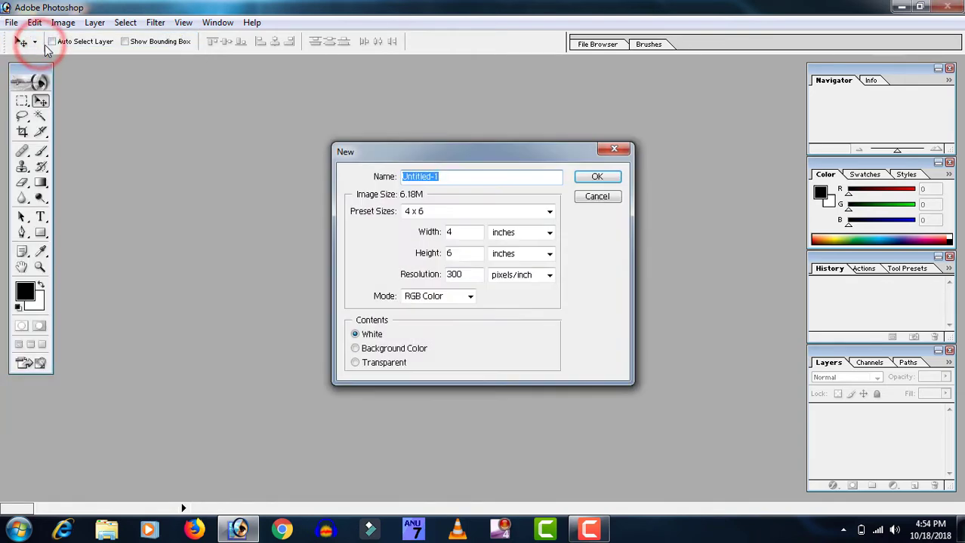
click(451, 212)
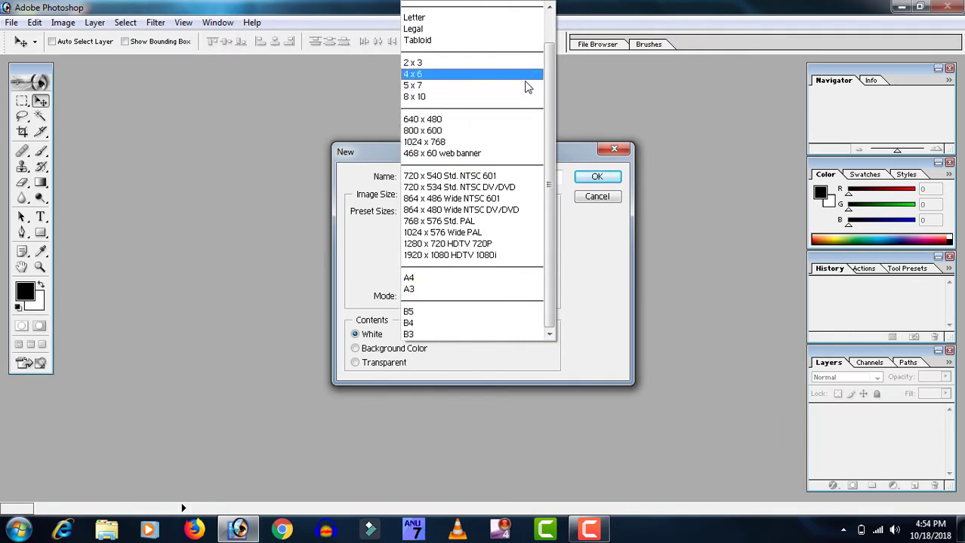
click(507, 278)
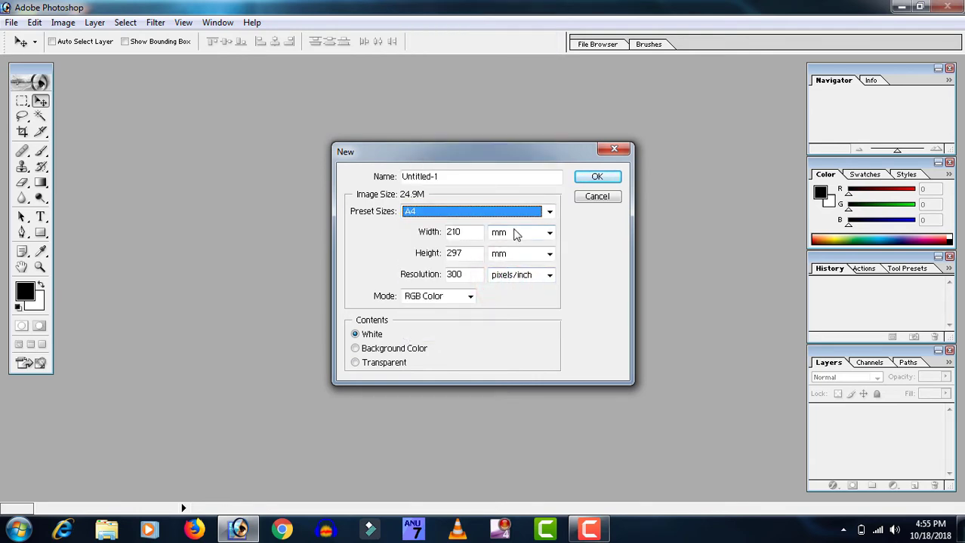
Change the units of the new document's width and height to inches.
click(513, 234)
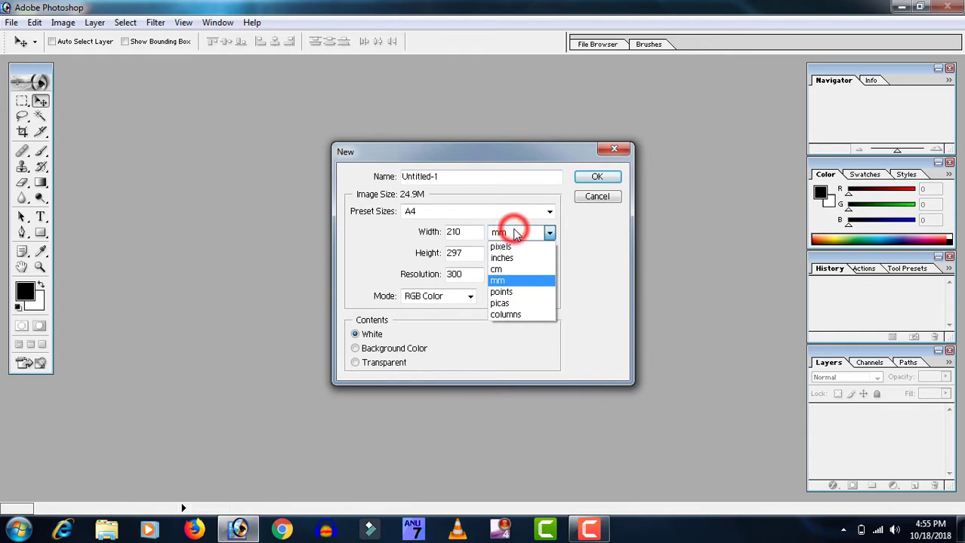
click(515, 259)
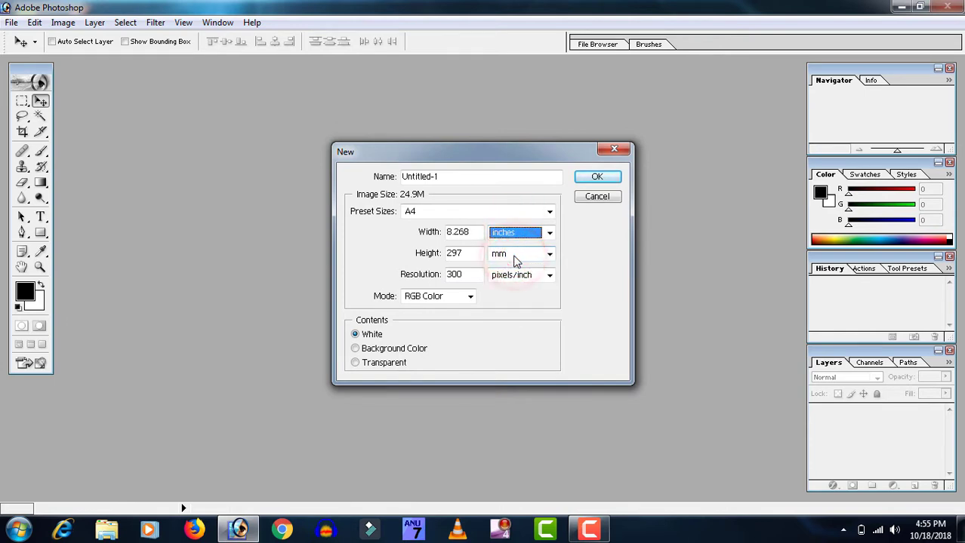
click(515, 261)
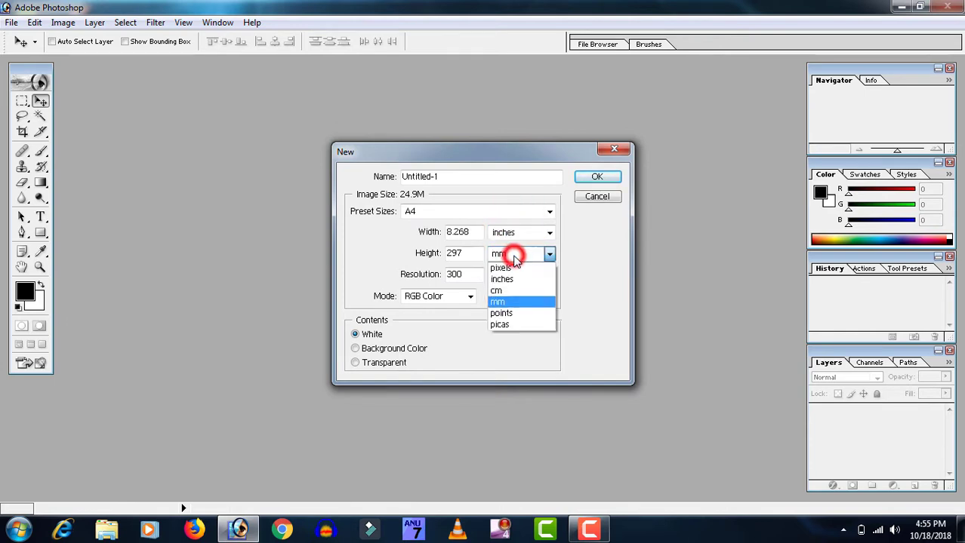
click(513, 280)
Keep the new document's resolution at 300 pixels/inch and choose RGB Color as its mode.
click(473, 274)
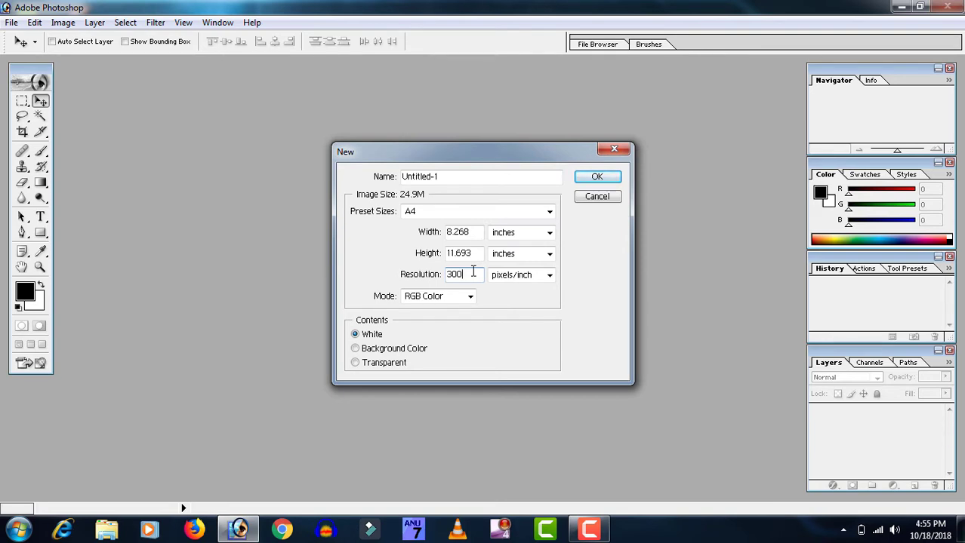
click(460, 300)
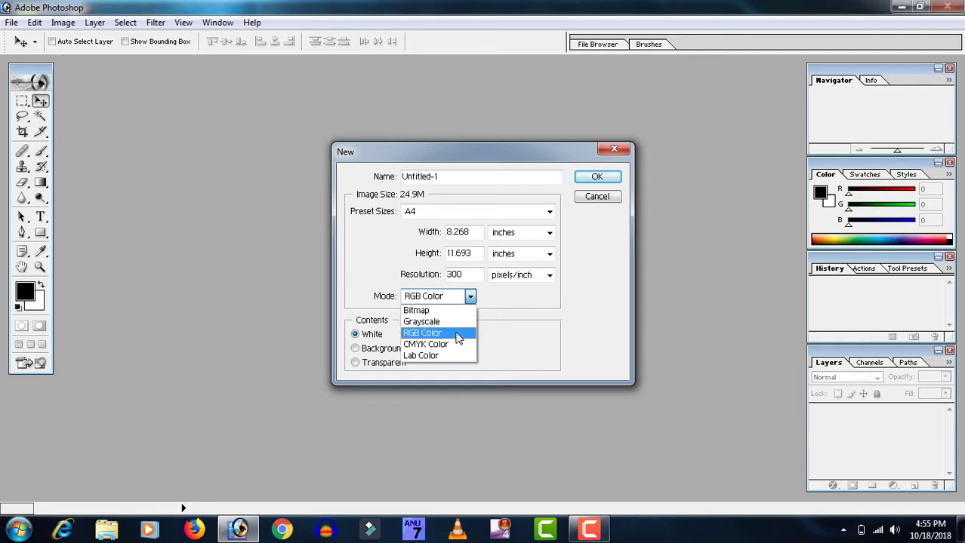
click(456, 333)
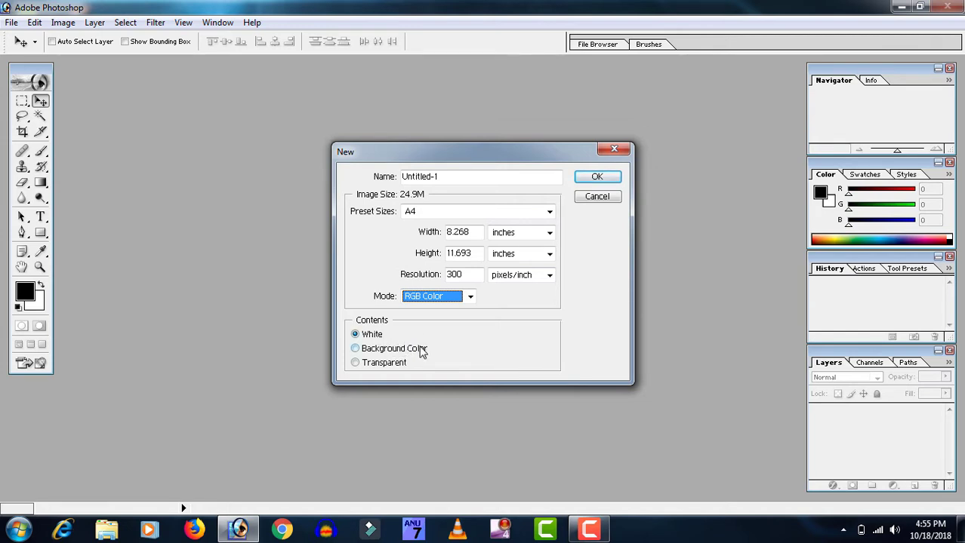
click(420, 349)
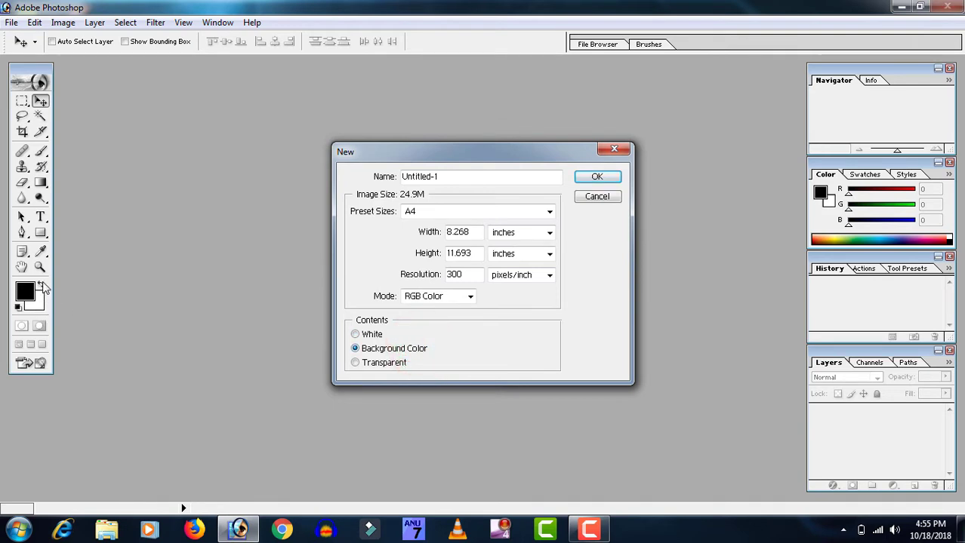
click(41, 284)
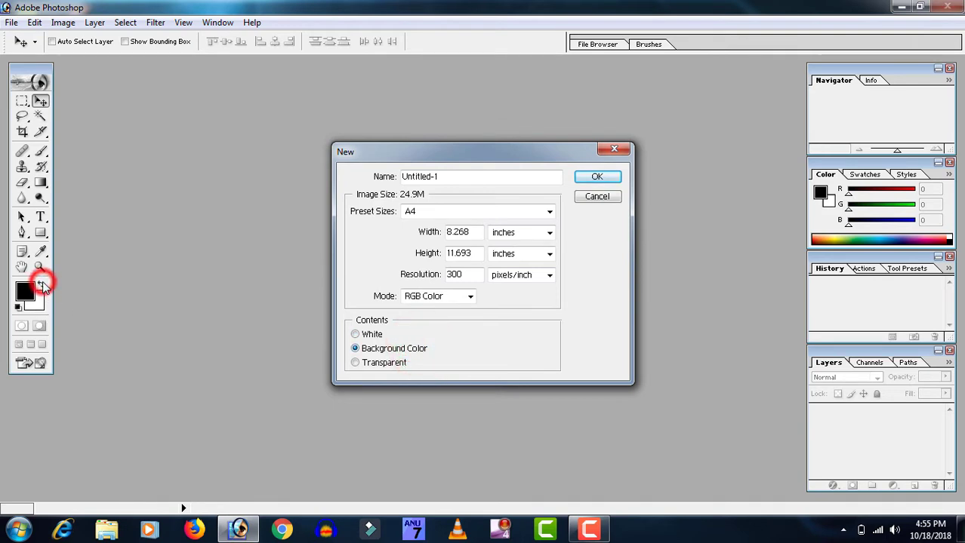
click(370, 363)
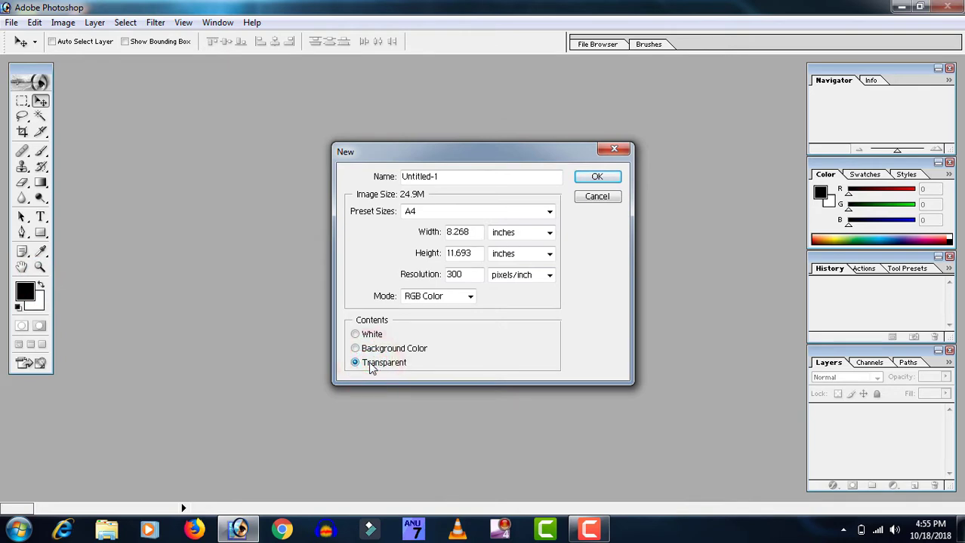
Create the document with White contents and maximize its window.
click(367, 334)
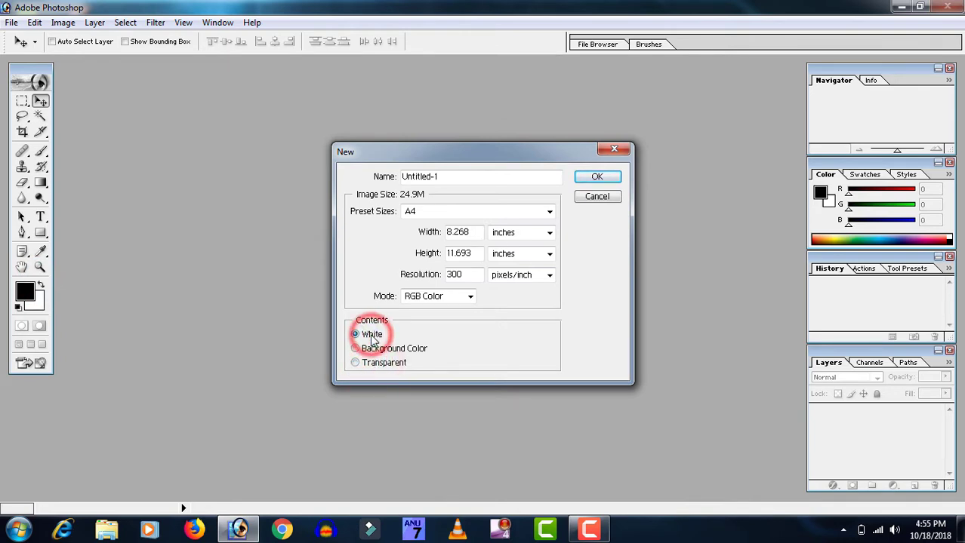
click(600, 177)
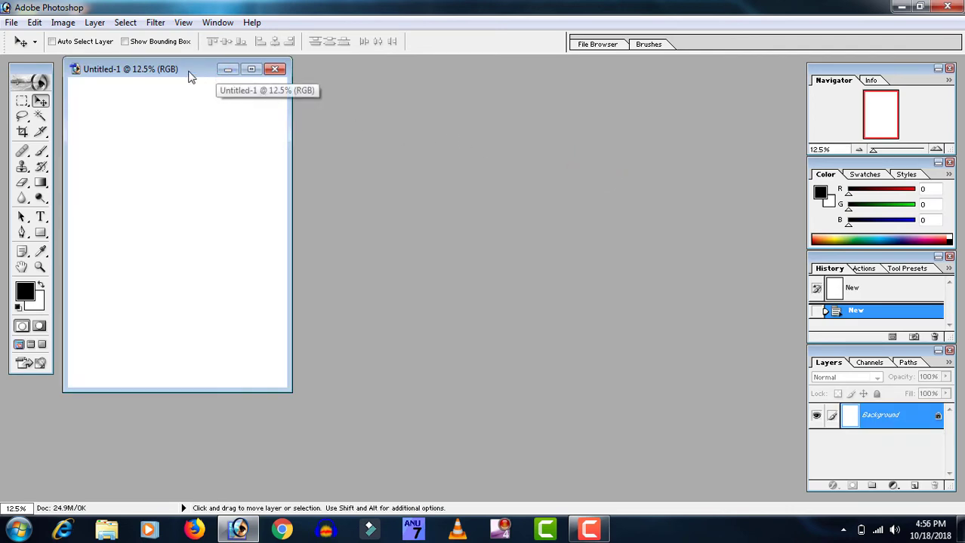
drag(191, 76, 260, 67)
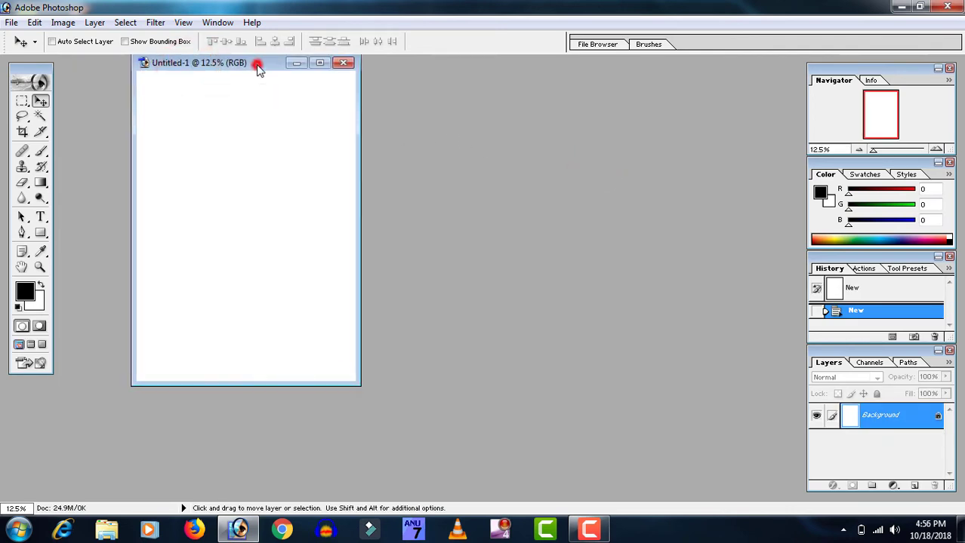
double_click(256, 66)
Open the image 987430_hollywood-actors-wallpapers-hd-for-desktop-download-free-best_1920x1200_h.jpg from the photoshop folder on the Desktop.
click(31, 24)
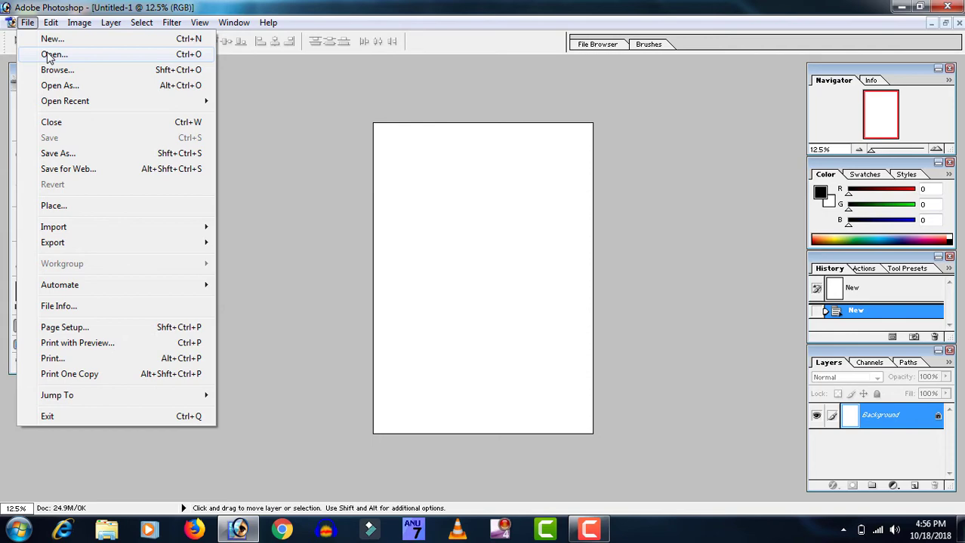
click(48, 54)
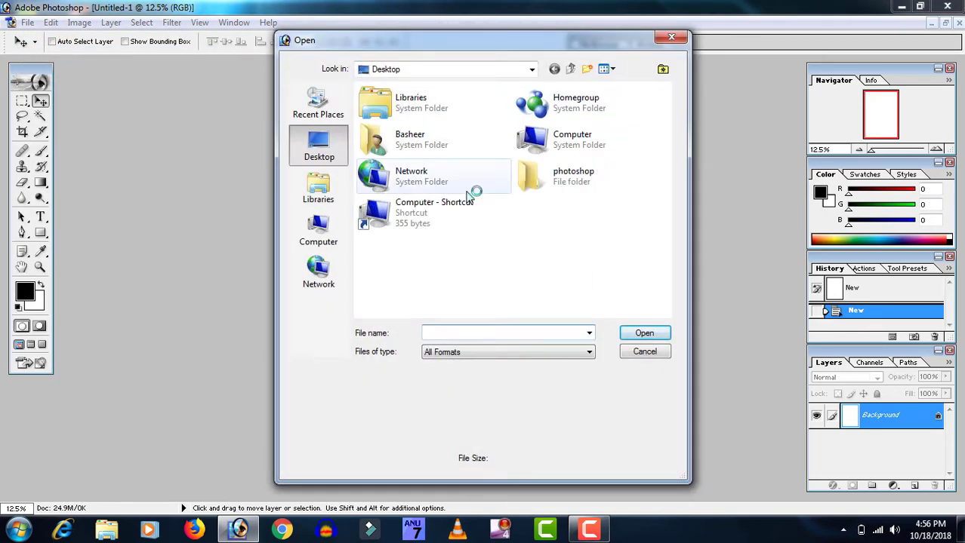
double_click(532, 178)
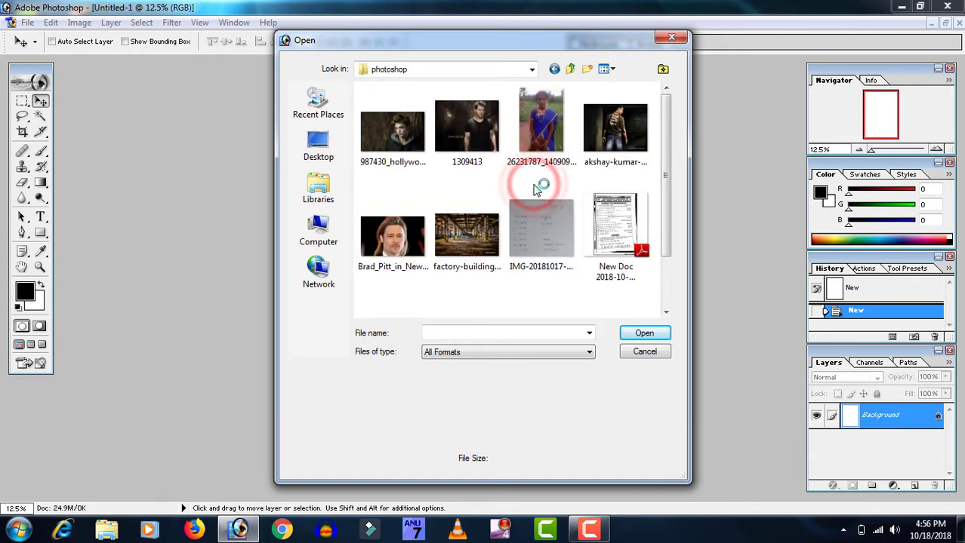
click(393, 130)
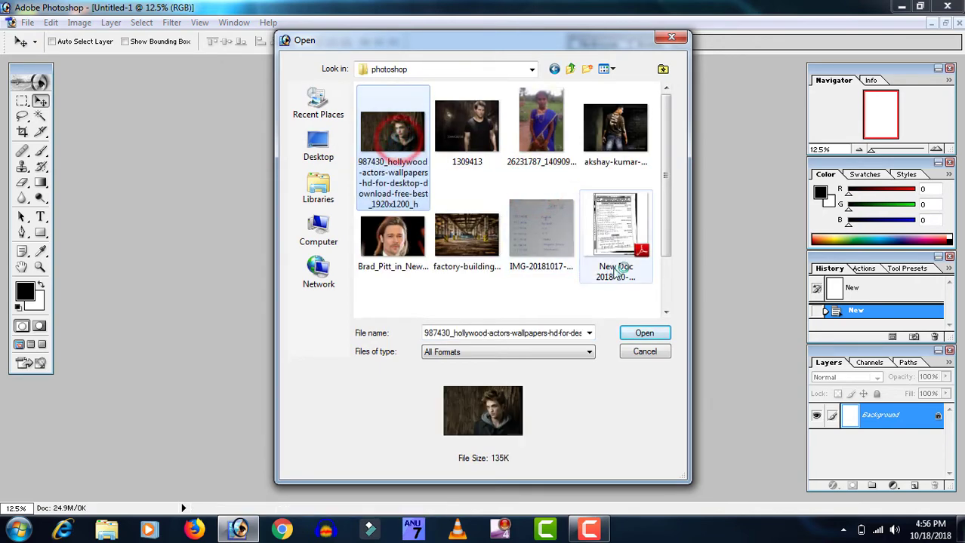
click(643, 333)
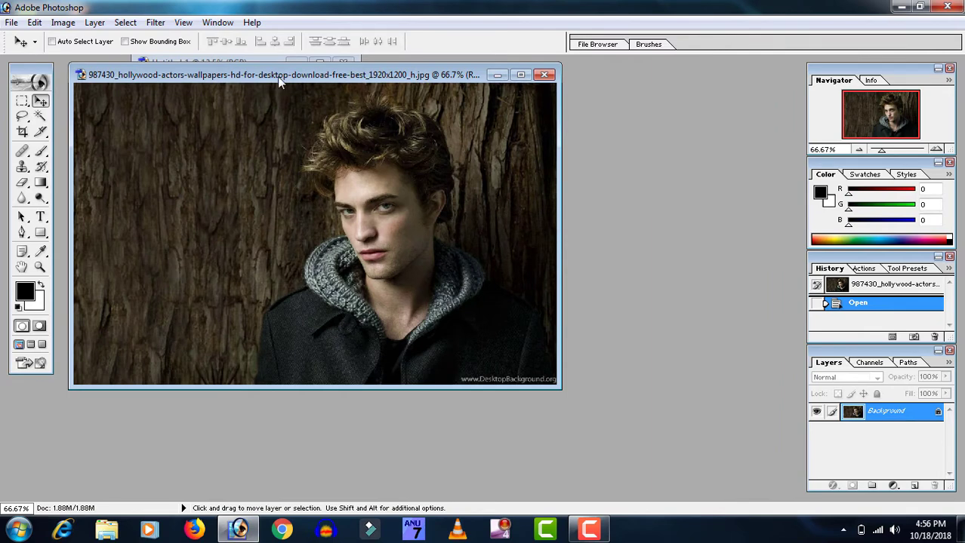
Browse to the photoshop folder on the Desktop in the File Browser.
click(13, 23)
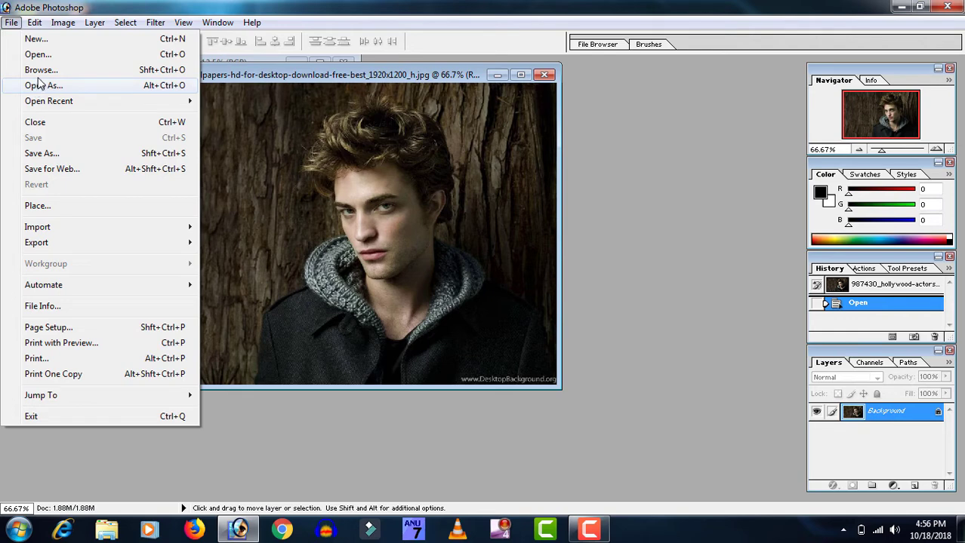
click(40, 71)
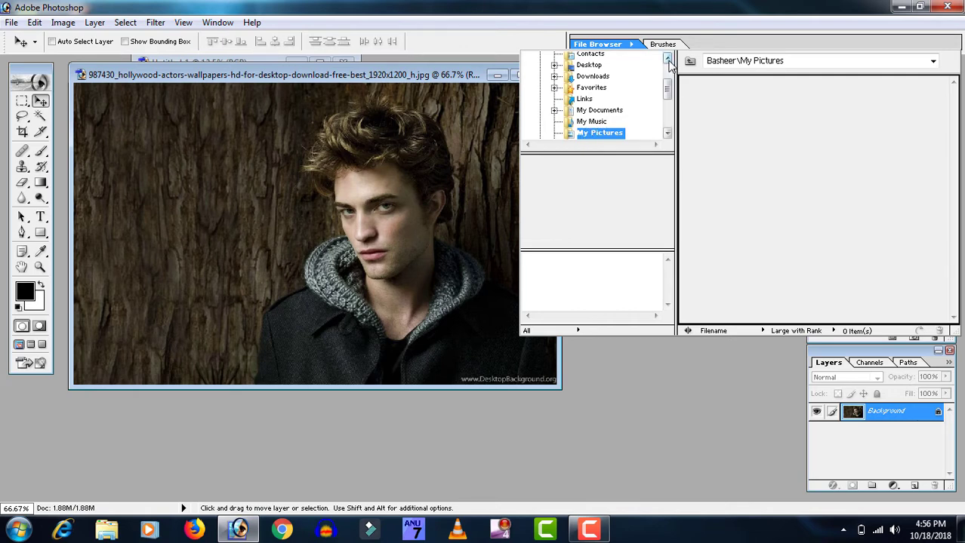
click(668, 59)
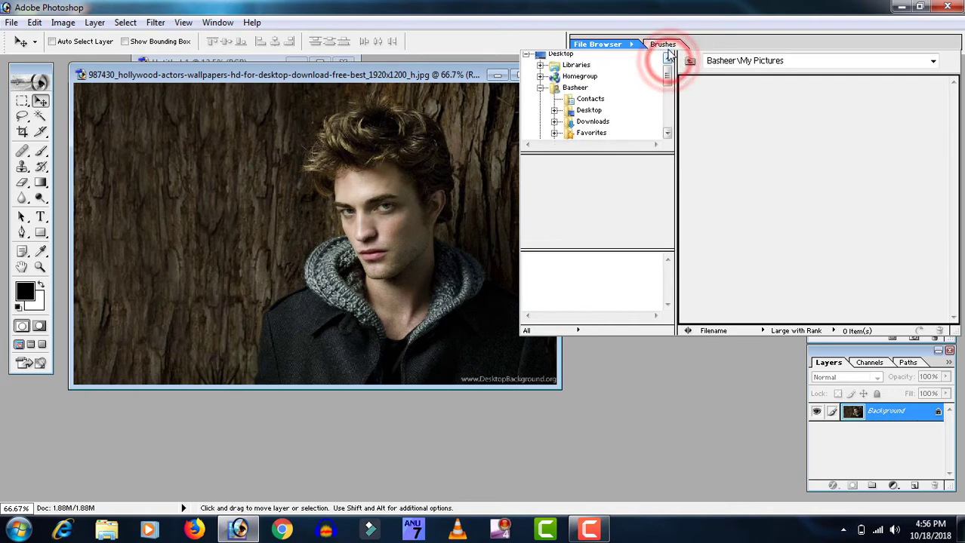
click(668, 61)
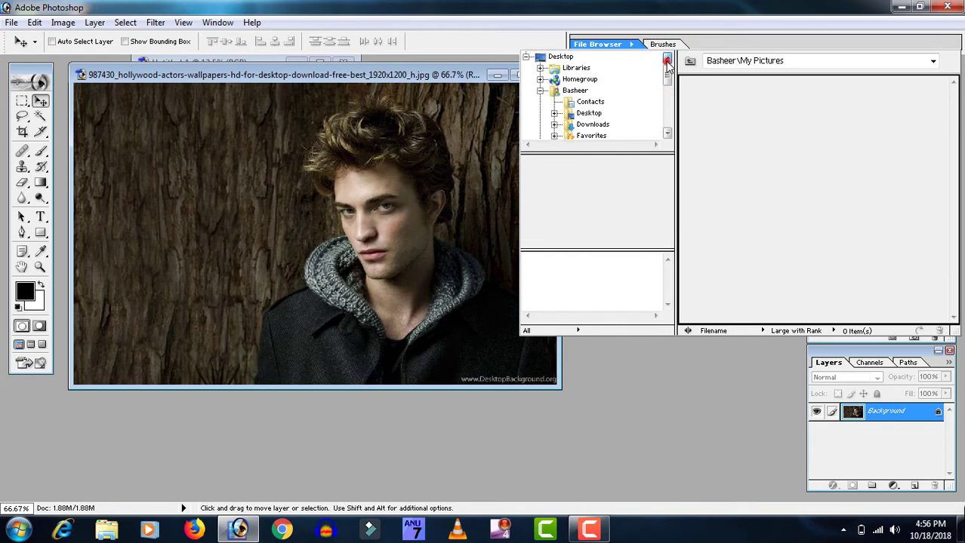
click(667, 133)
click(667, 133)
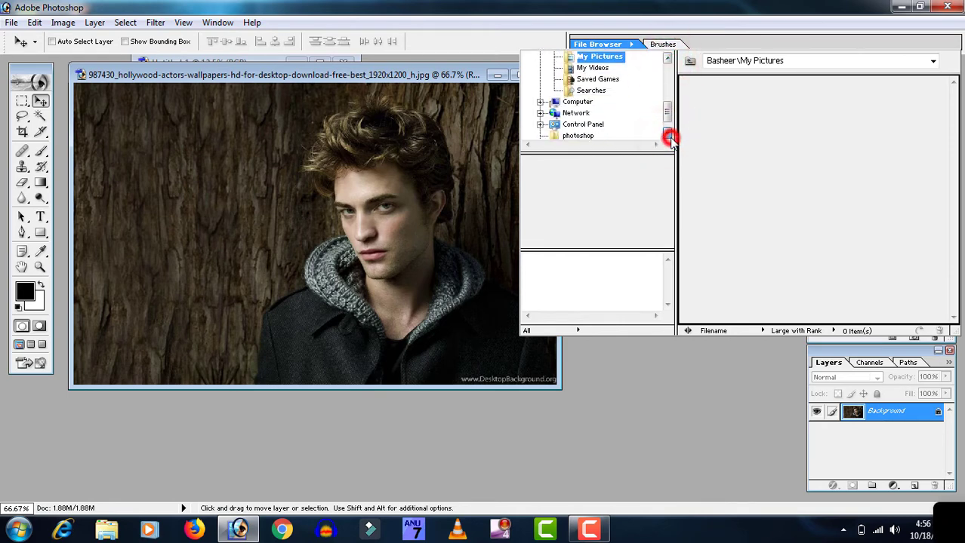
click(668, 133)
click(585, 123)
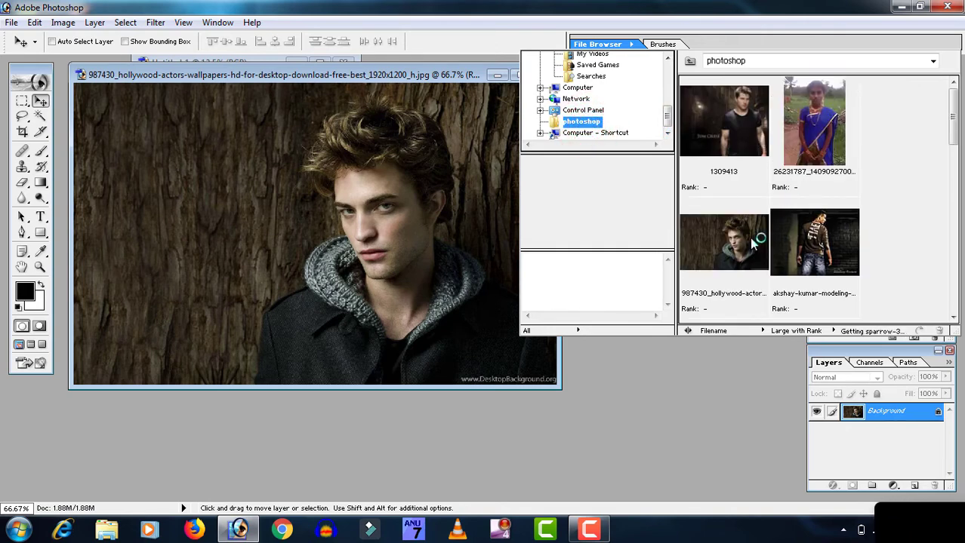
Examine the preview and file details of the 987430_hollywood-actors image, including its dates, format, dimensions and color mode.
click(753, 241)
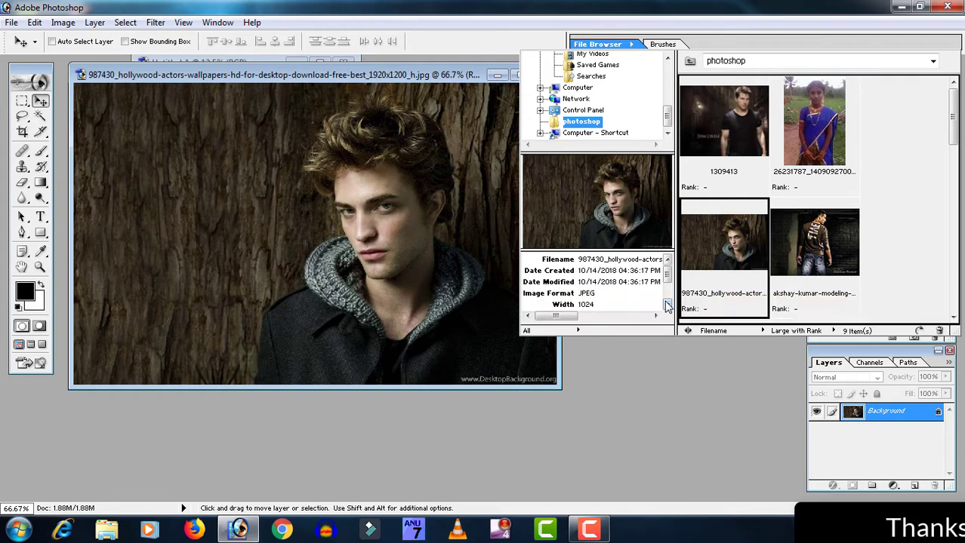
click(668, 305)
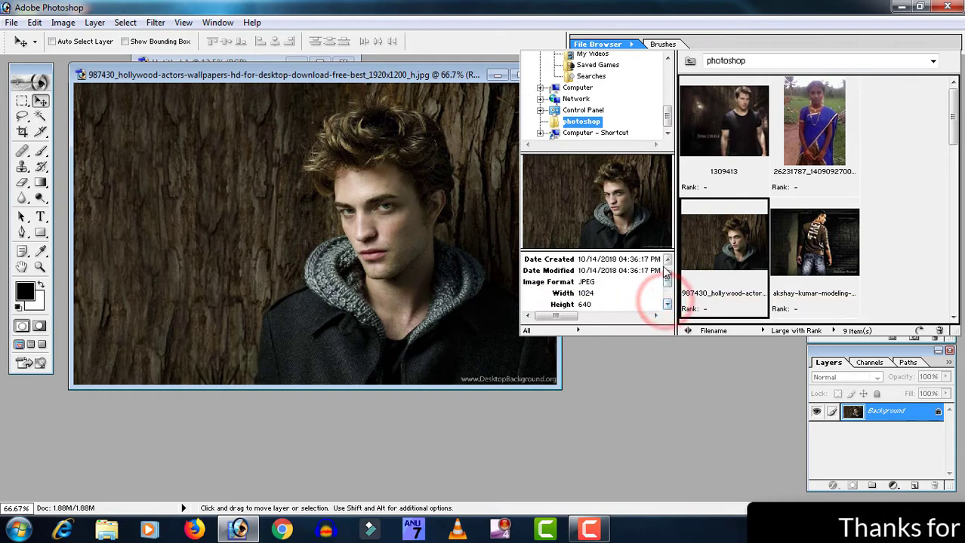
click(668, 260)
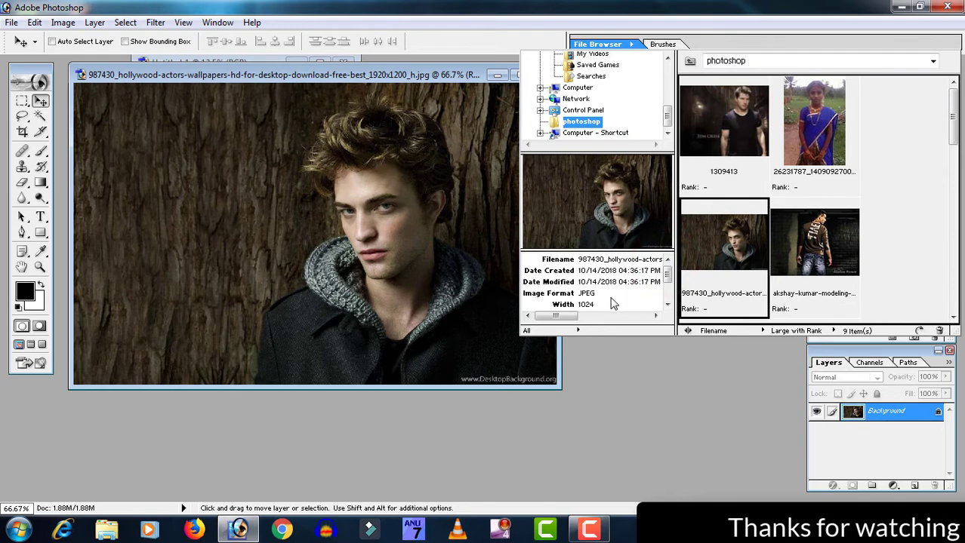
click(667, 304)
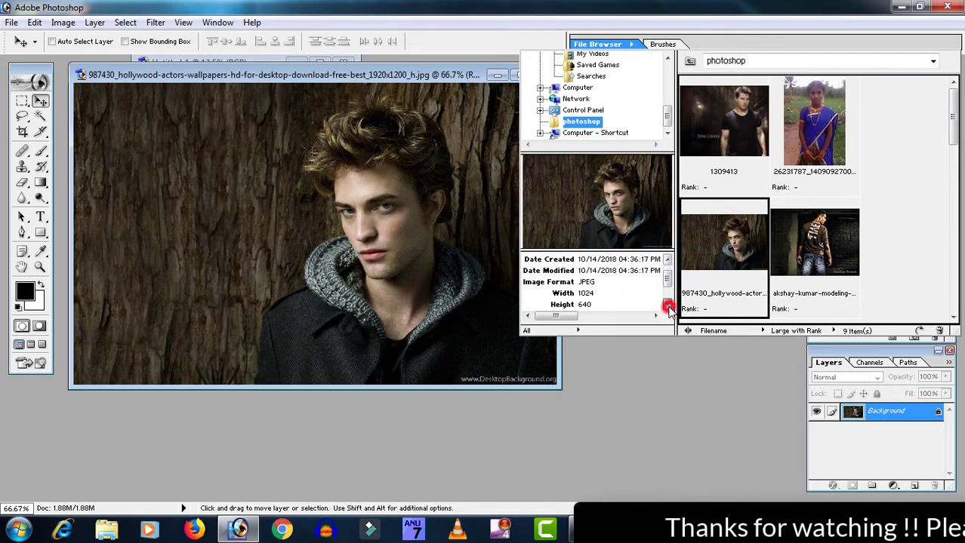
click(668, 305)
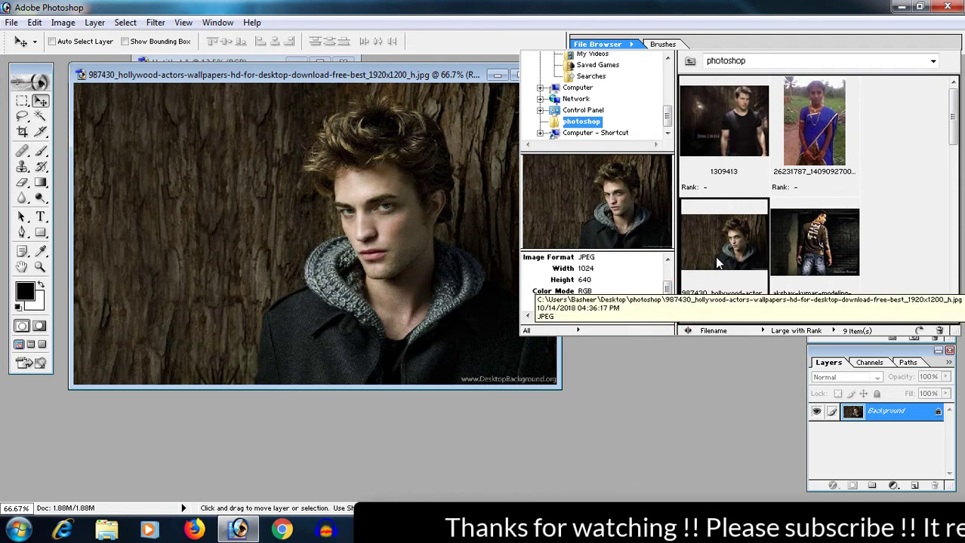
Open akshay-kumar-modeling--wallpapers-and-backgrounds.jpg from the File Browser.
click(798, 258)
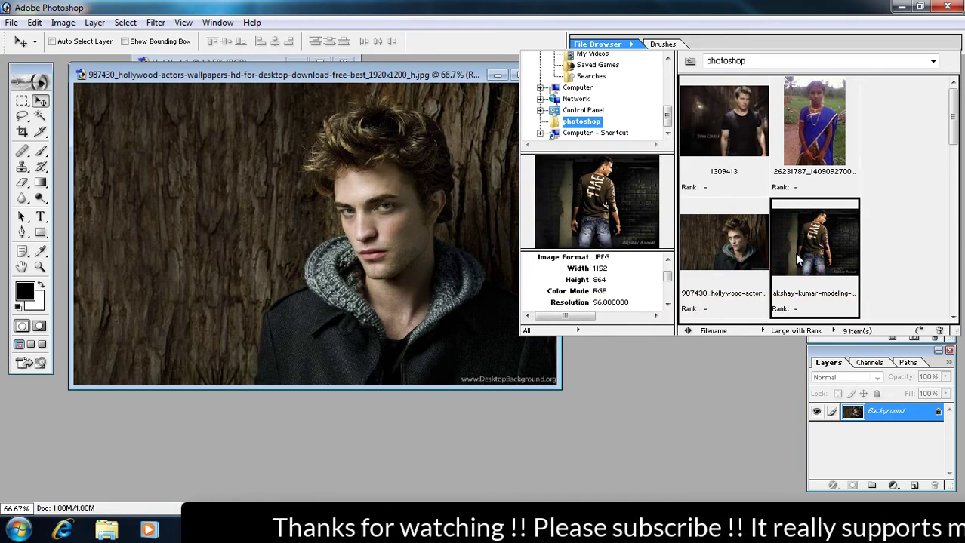
double_click(798, 259)
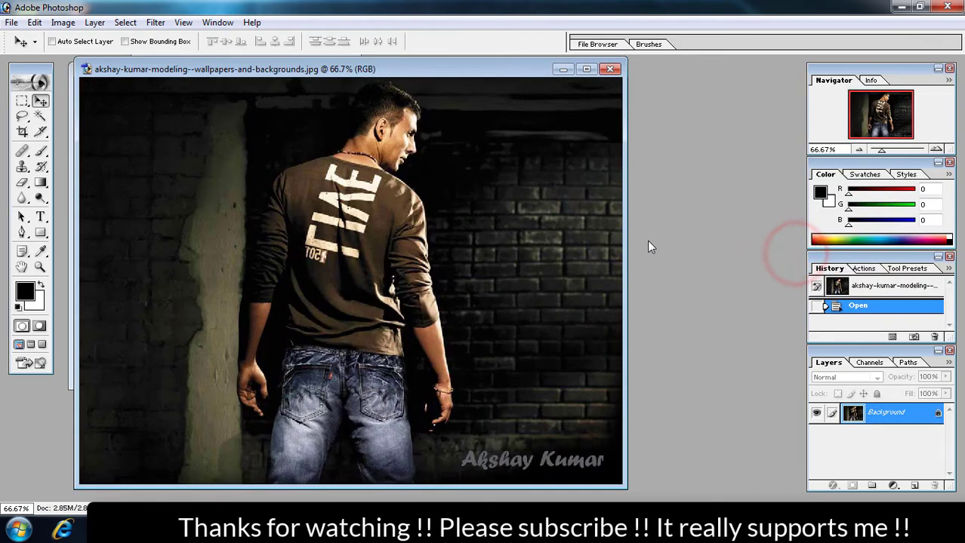
Move the akshay-kumar image window aside and try to open sparrow-3698507_960_720 with Open As, using the Photoshop (*.PSD;*.PDD) format.
drag(452, 68, 627, 145)
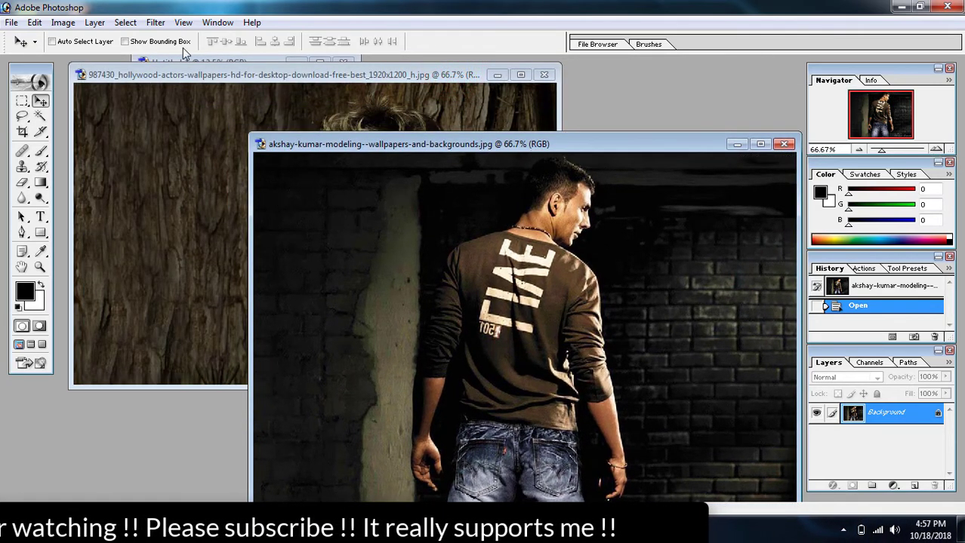
click(10, 23)
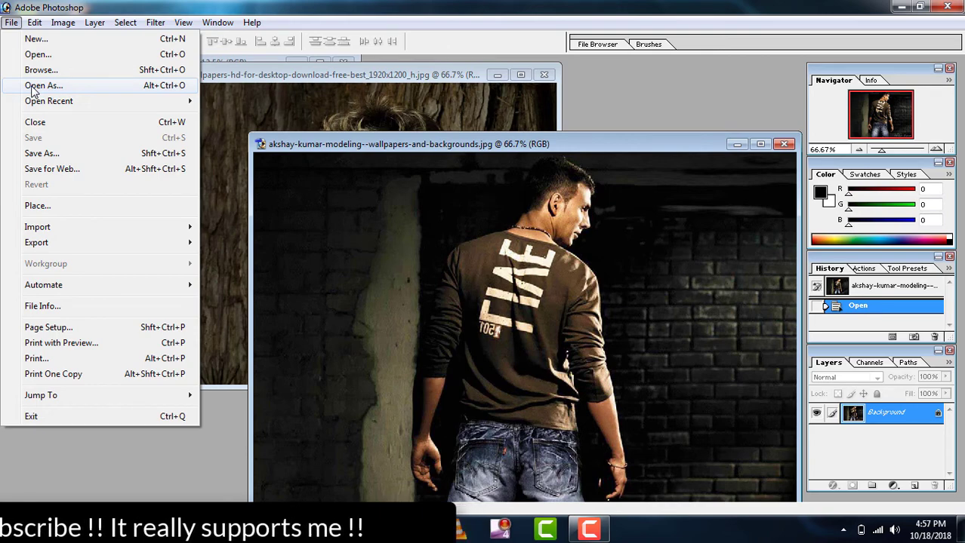
click(33, 88)
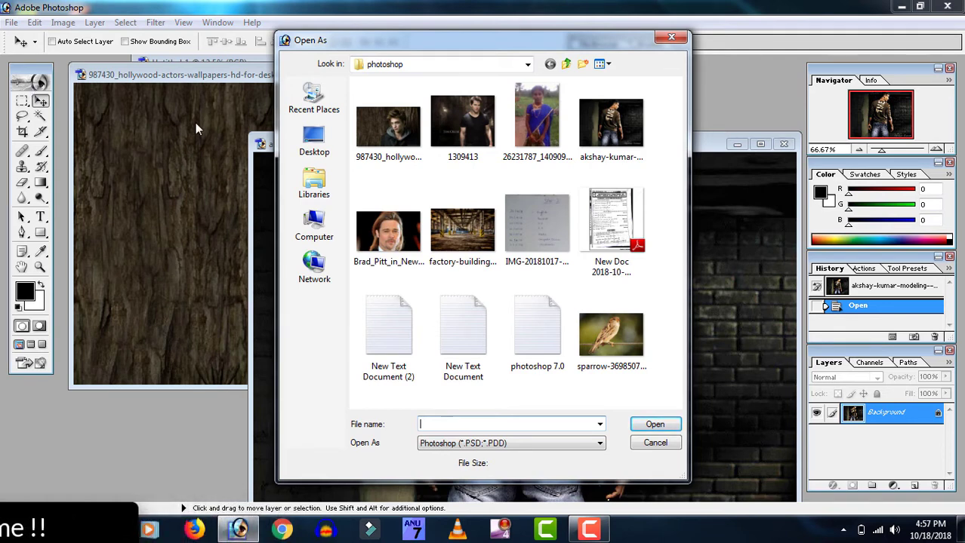
click(486, 444)
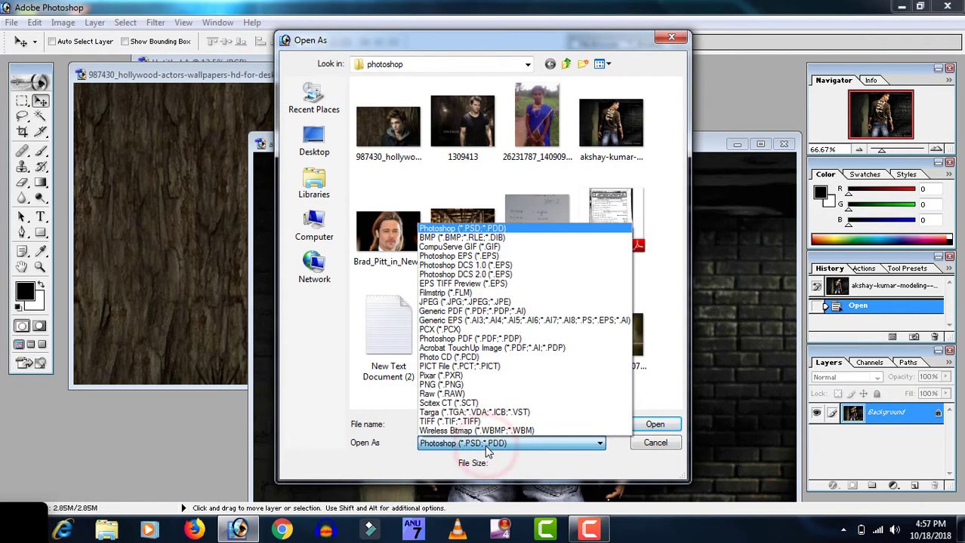
click(570, 229)
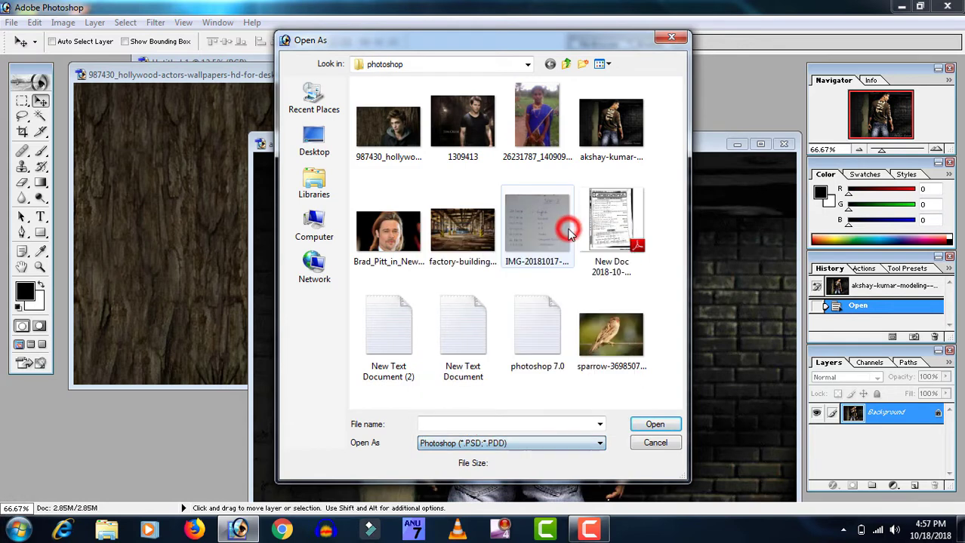
click(618, 324)
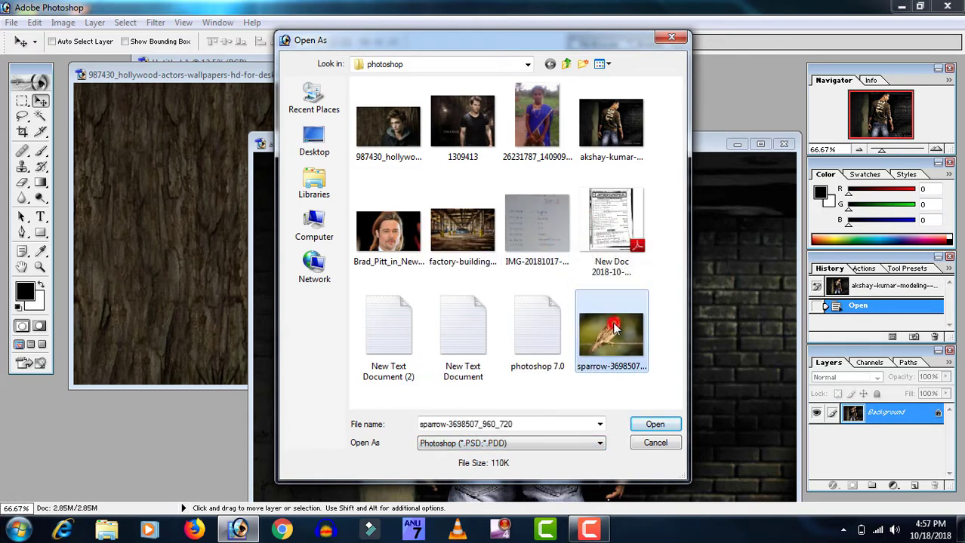
click(653, 425)
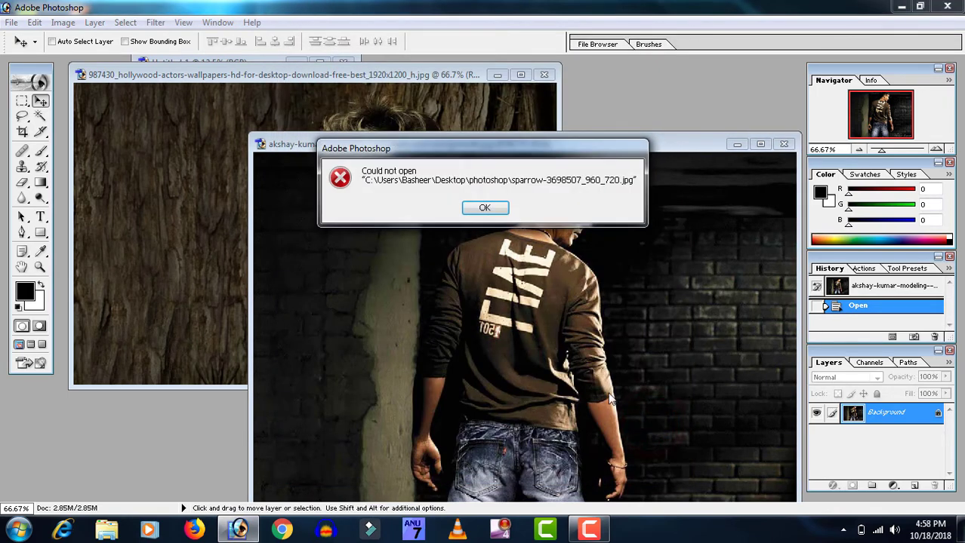
click(496, 211)
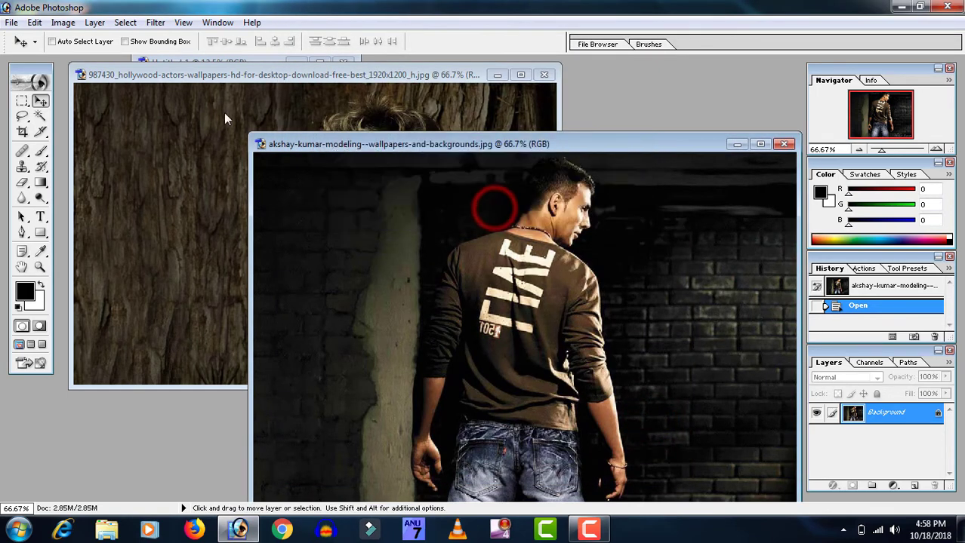
Open sparrow-3698507_960_720 from the photoshop folder with Open As, using the JPEG (*.JPG;*.JPEG;*.JPE) format.
click(11, 23)
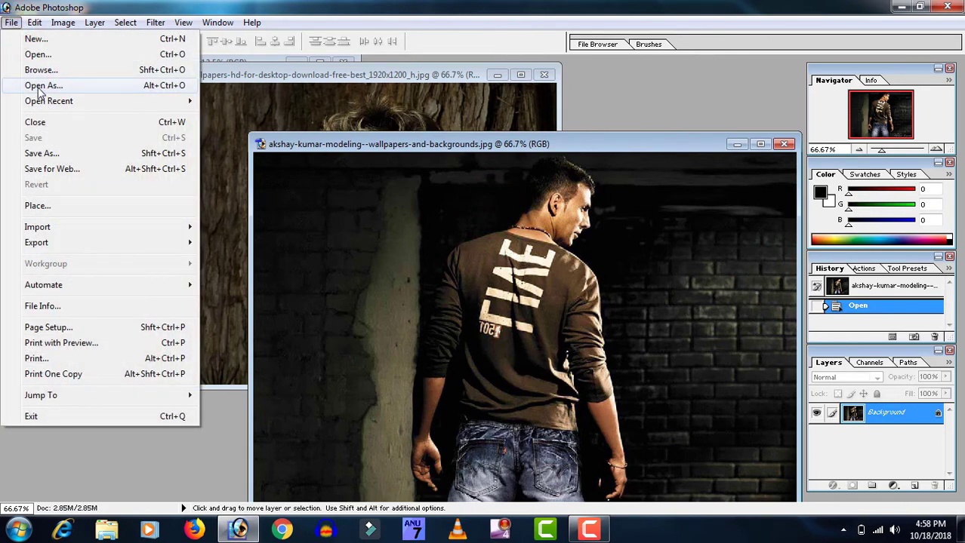
click(42, 87)
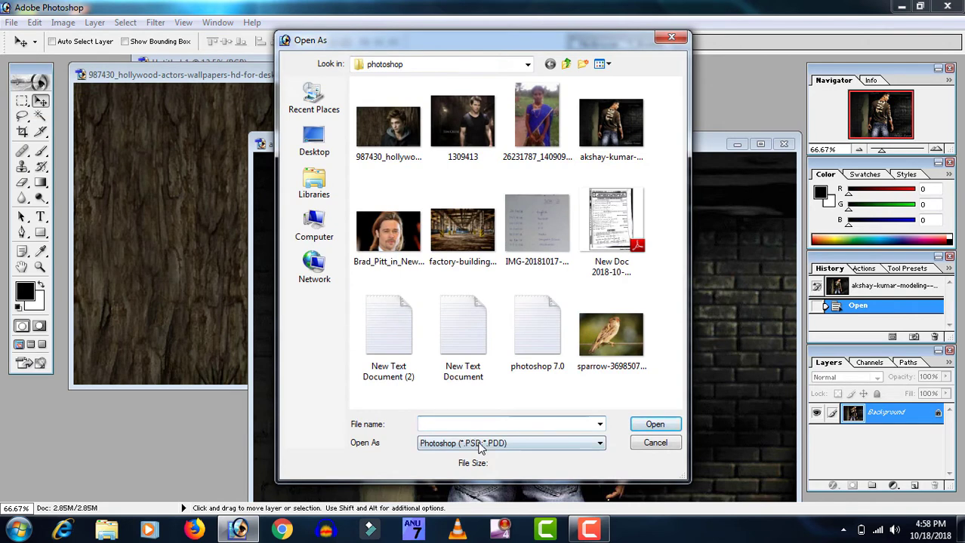
click(479, 447)
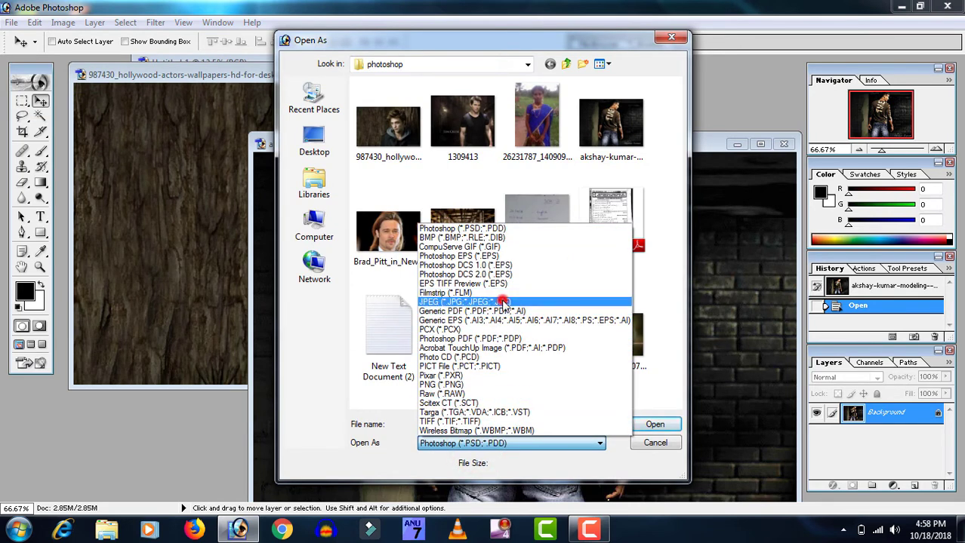
click(503, 303)
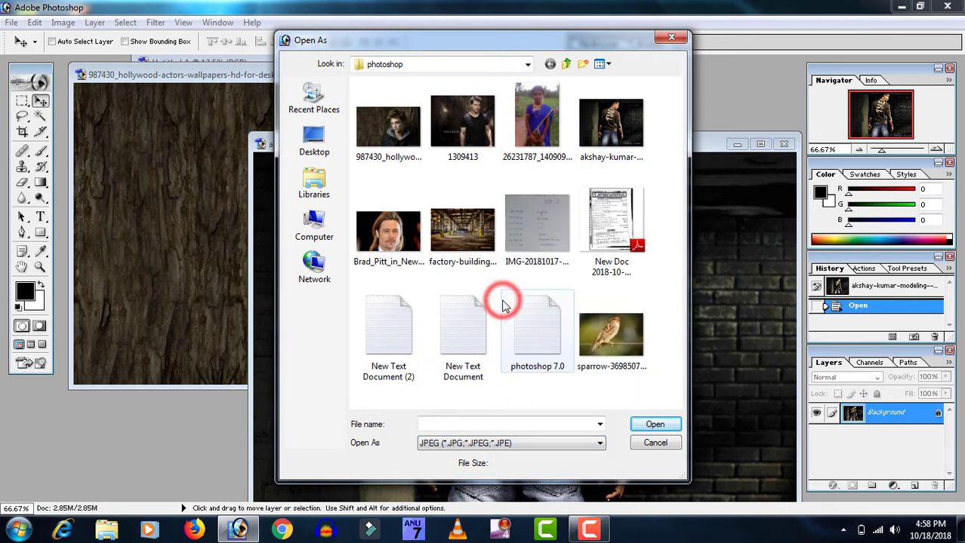
click(585, 332)
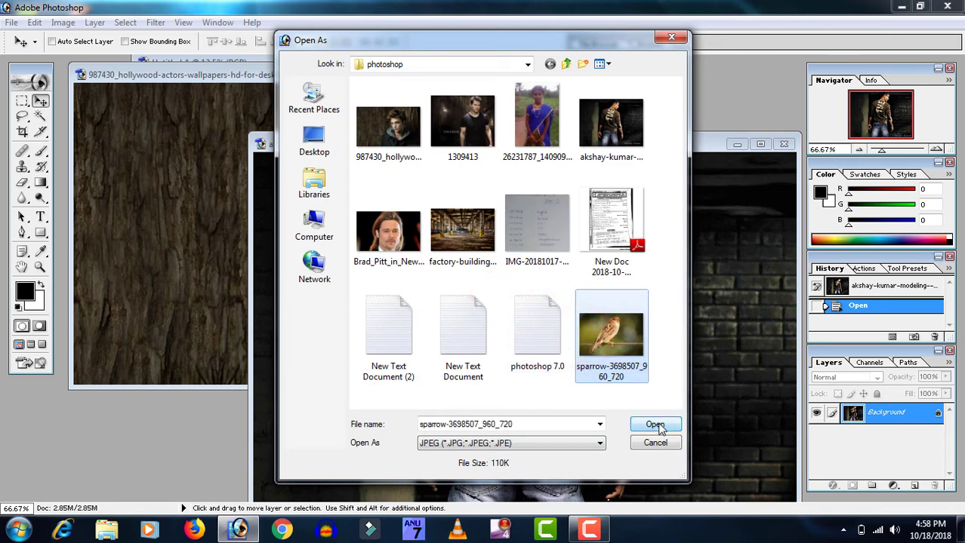
click(655, 424)
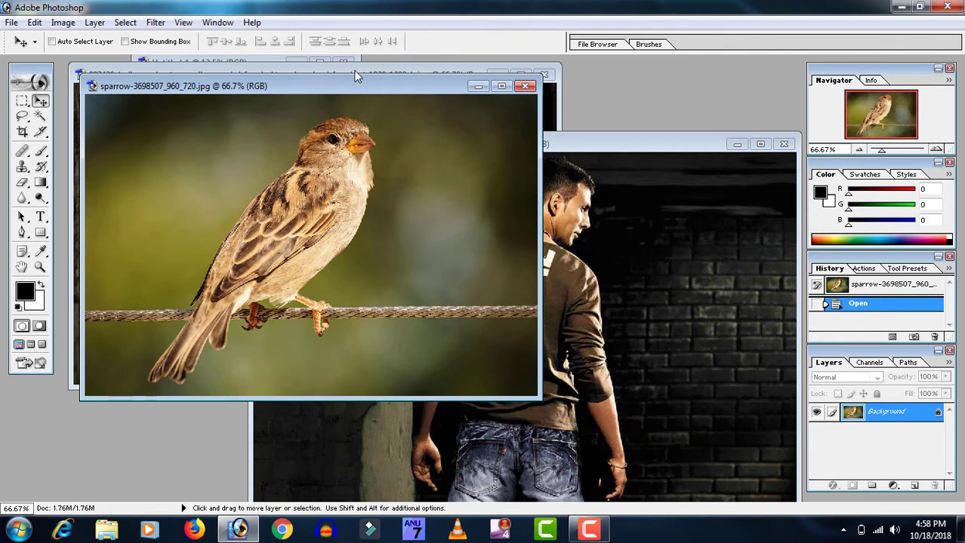
Open PS 2.psd from the recent files without updating its text layers, and close it again.
click(11, 23)
mouse_move(59, 110)
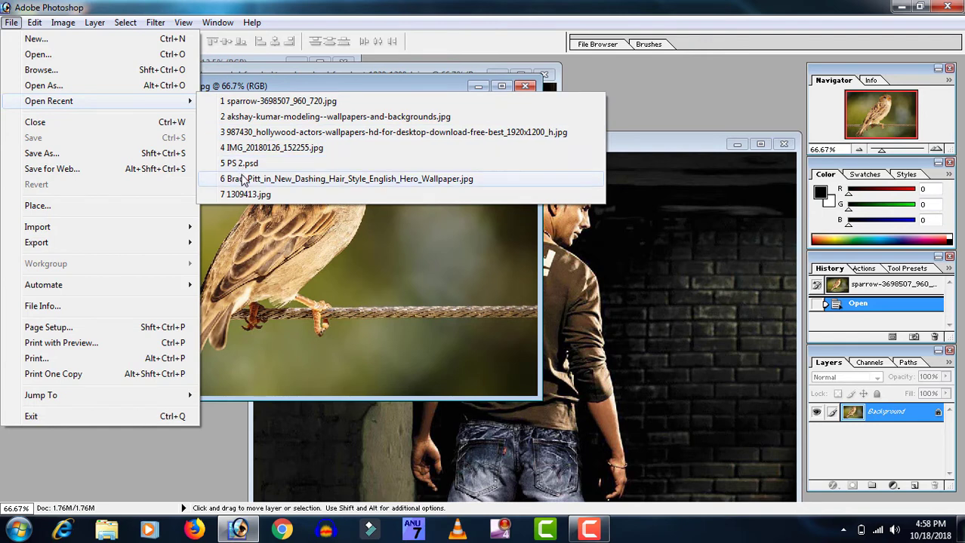
click(246, 164)
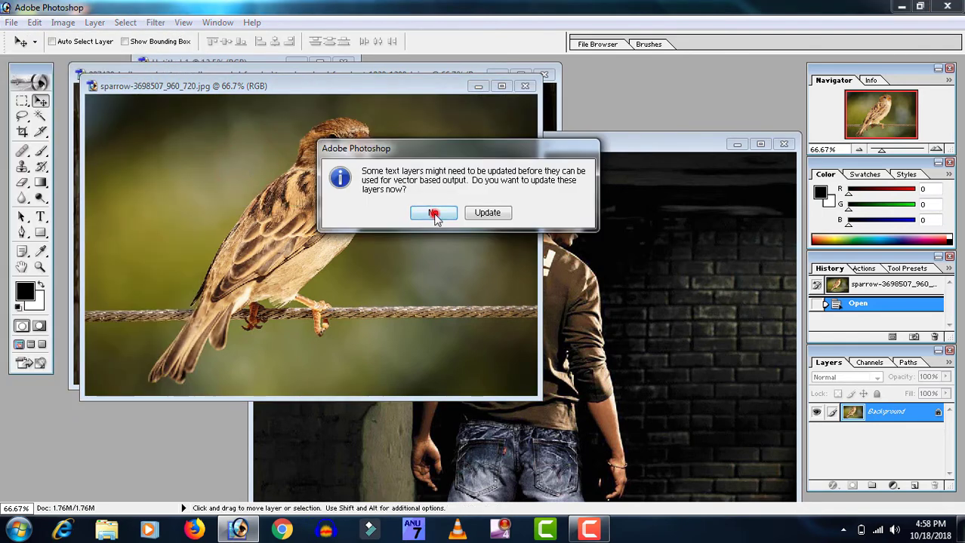
click(433, 214)
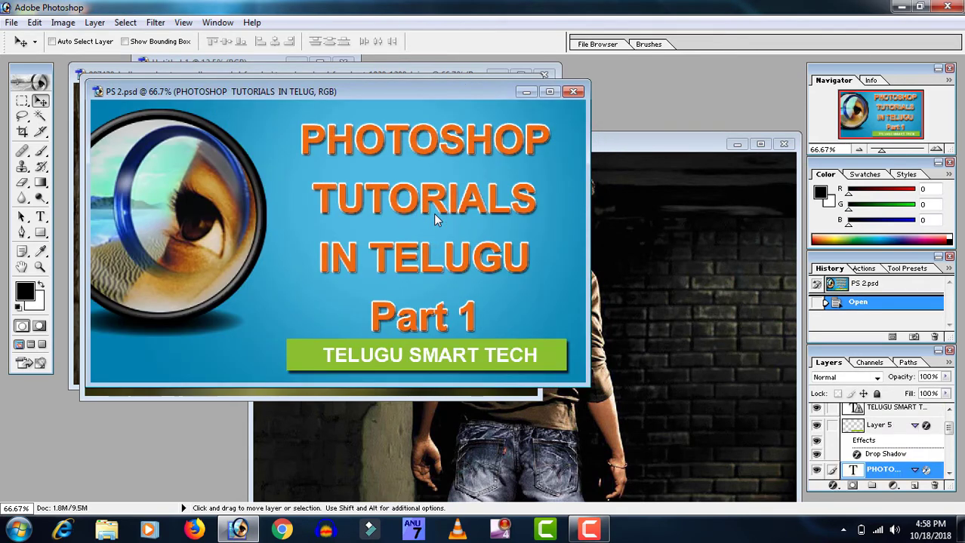
click(576, 95)
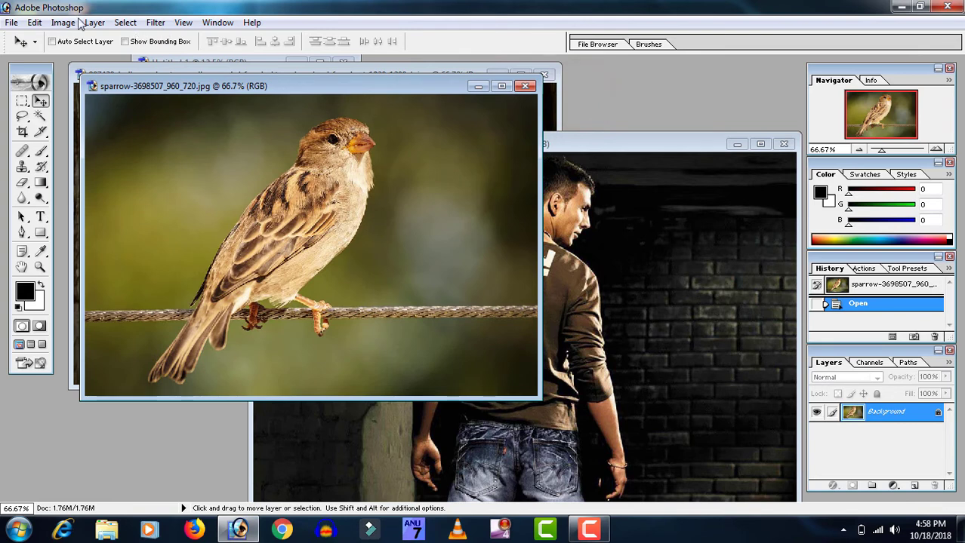
Move the sparrow image window nearer the middle of the workspace and close that image with the Close command.
click(14, 23)
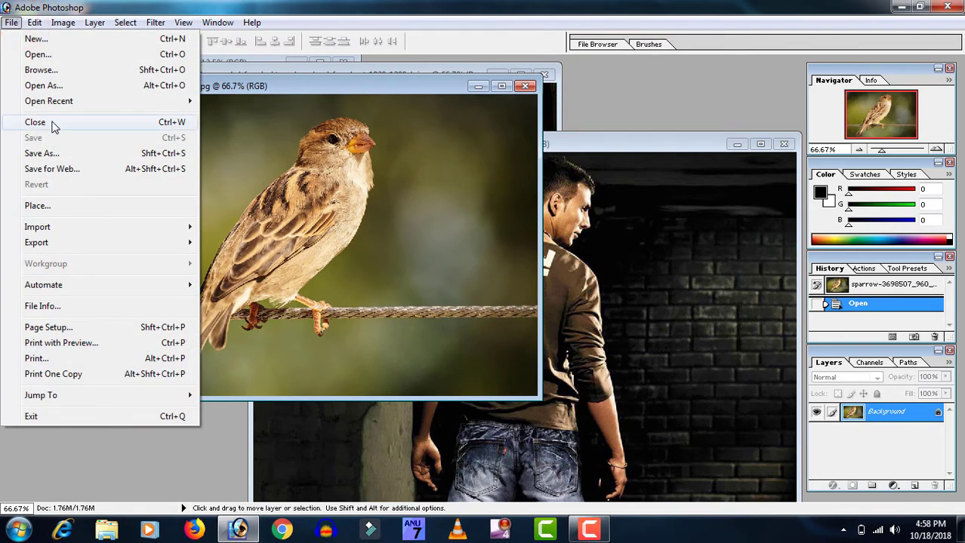
click(281, 148)
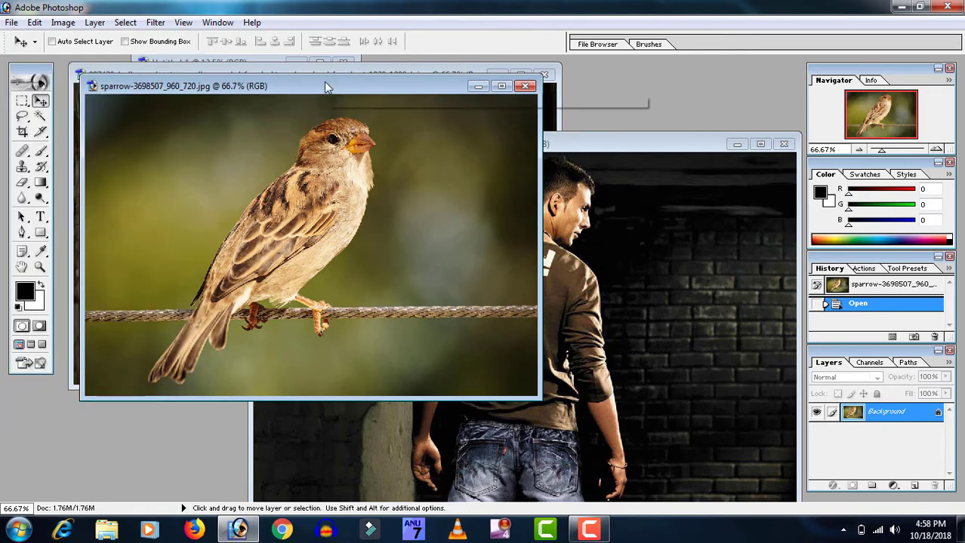
drag(323, 83, 449, 97)
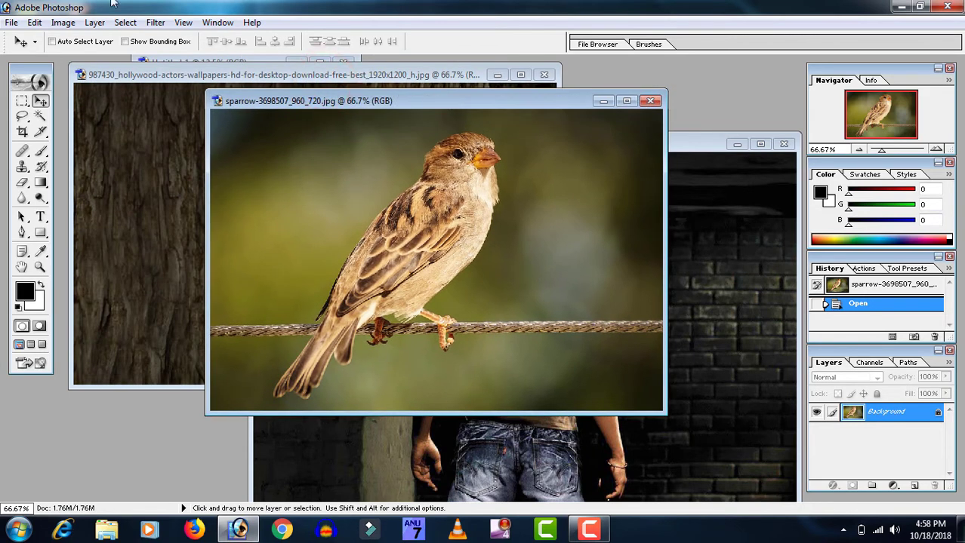
click(10, 23)
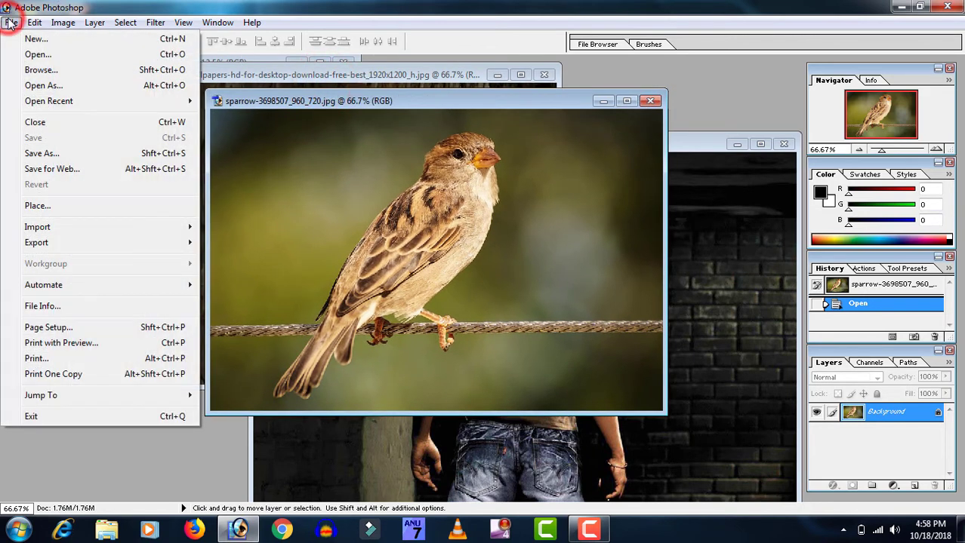
click(48, 124)
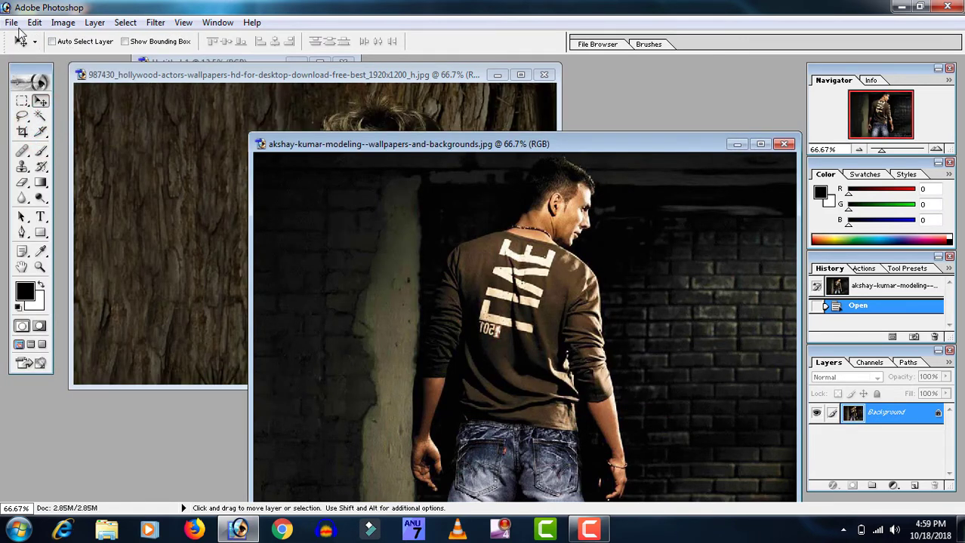
click(12, 23)
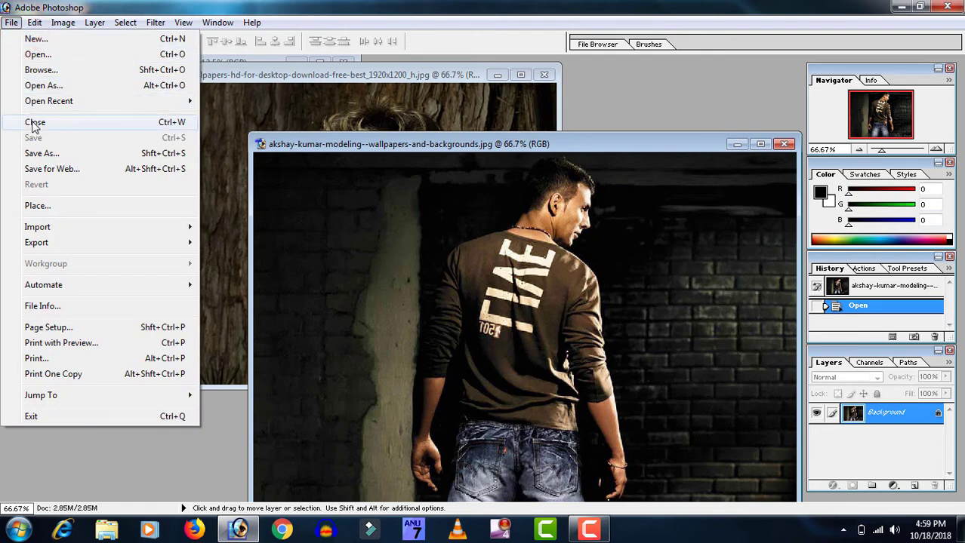
click(312, 222)
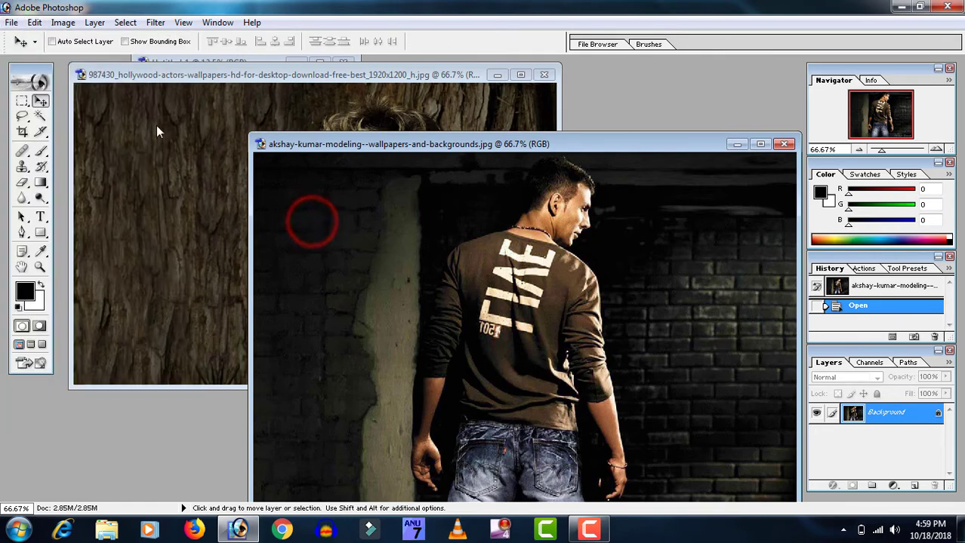
click(12, 22)
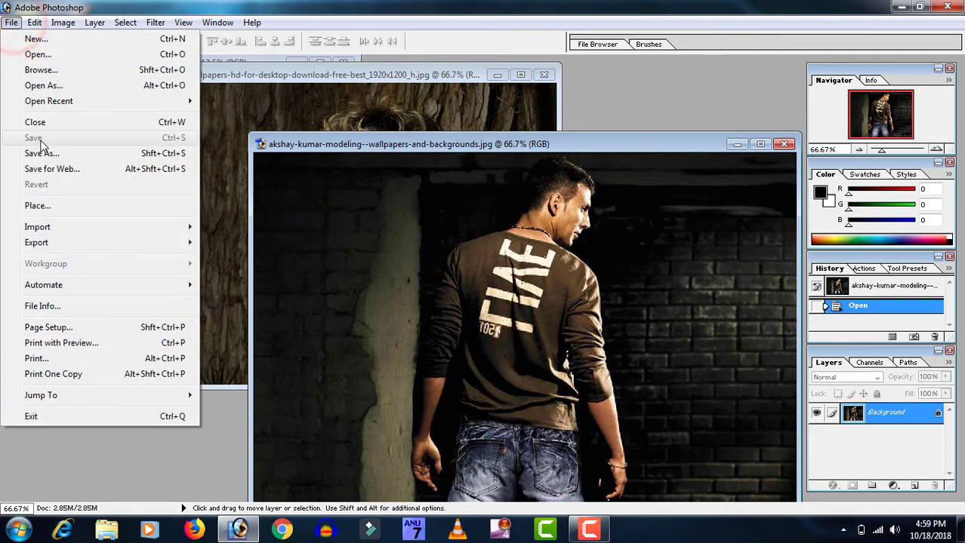
click(326, 239)
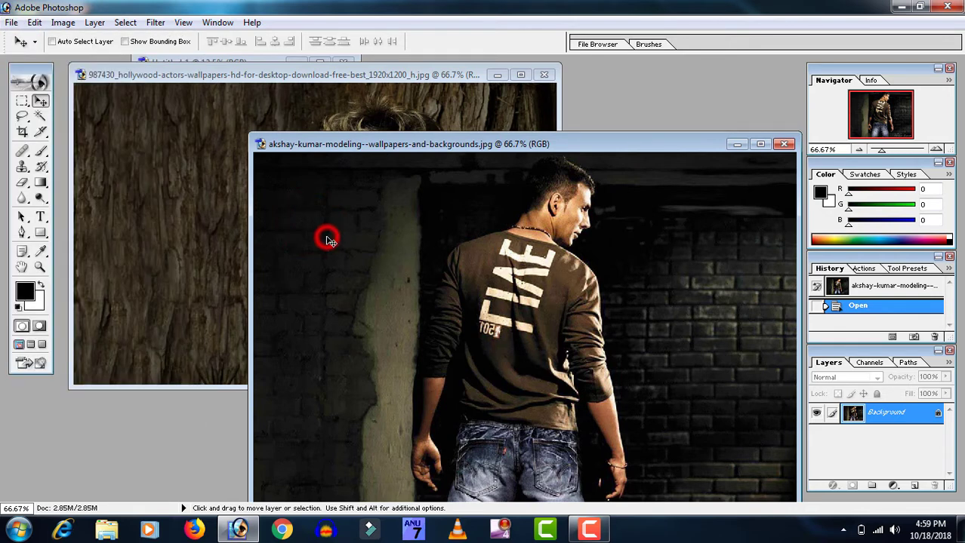
Paint a black stroke with the 13 px brush across the man's shirt in the akshay-kumar image and save the file.
click(41, 152)
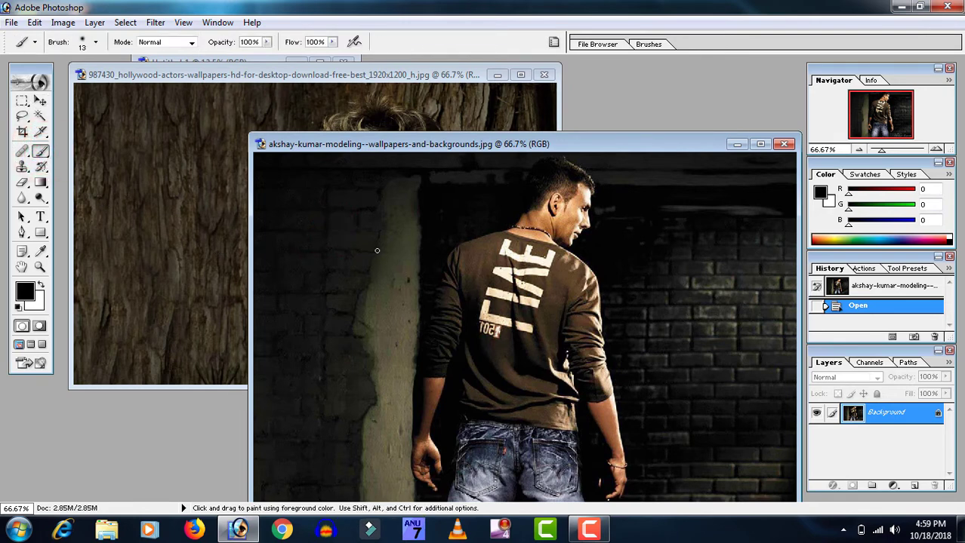
drag(378, 251, 662, 326)
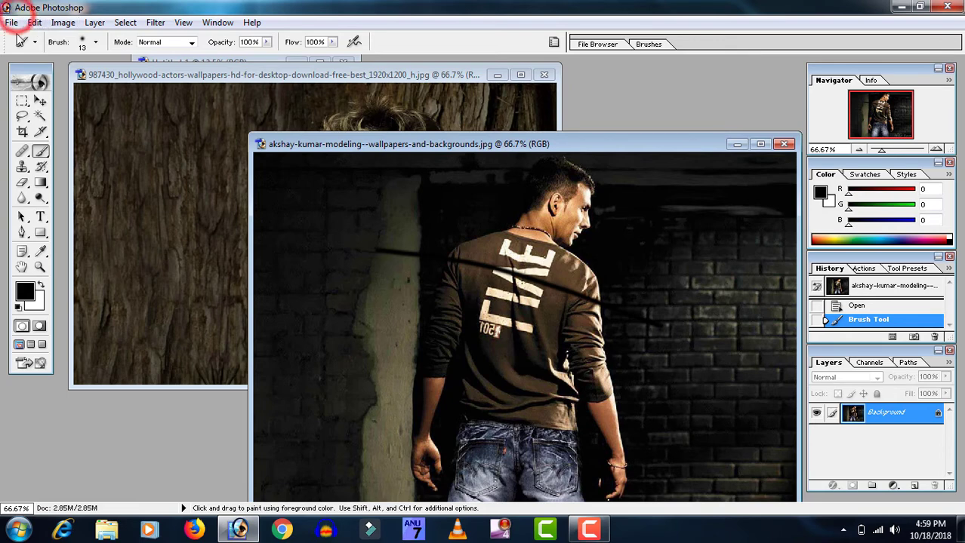
click(13, 22)
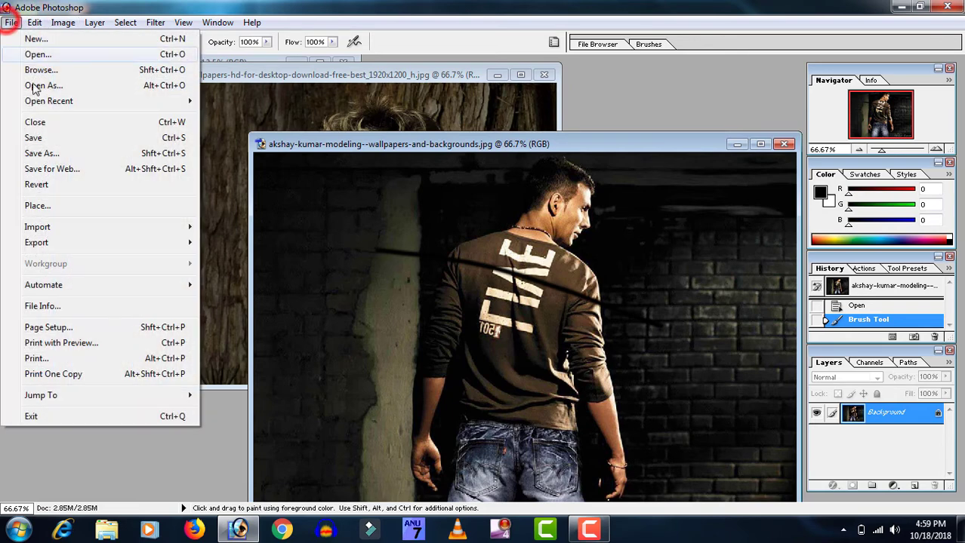
click(57, 141)
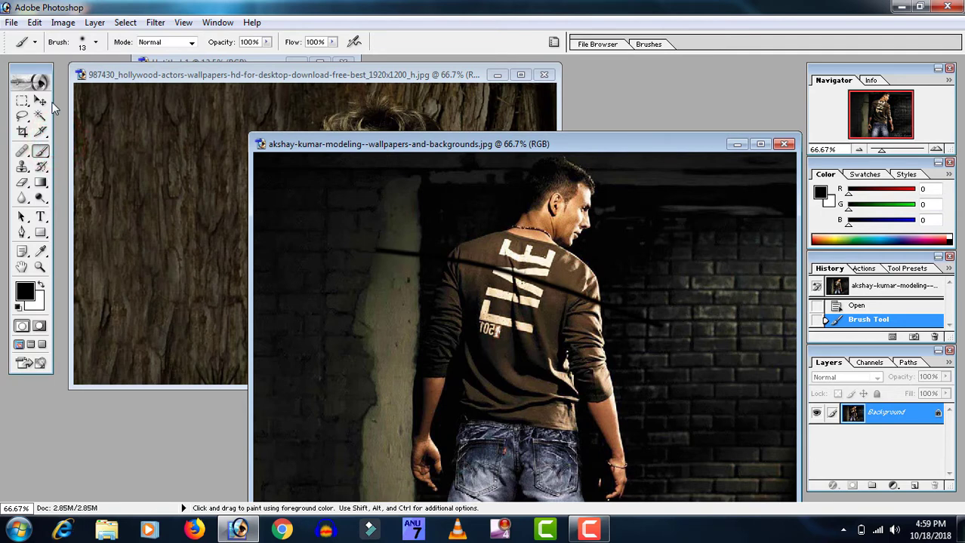
click(11, 23)
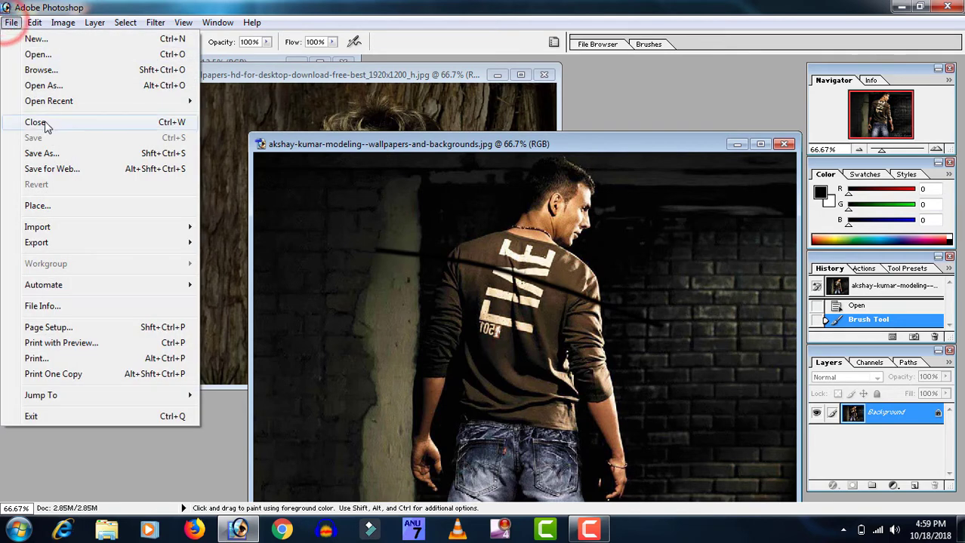
click(379, 209)
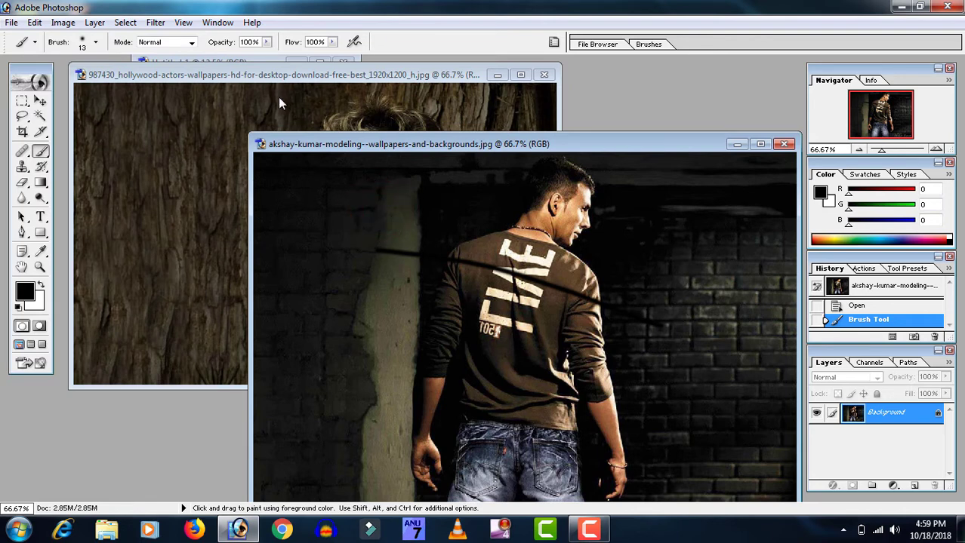
Open the Save As options for the akshay-kumar image, browse to the Desktop, and leave without saving.
click(13, 23)
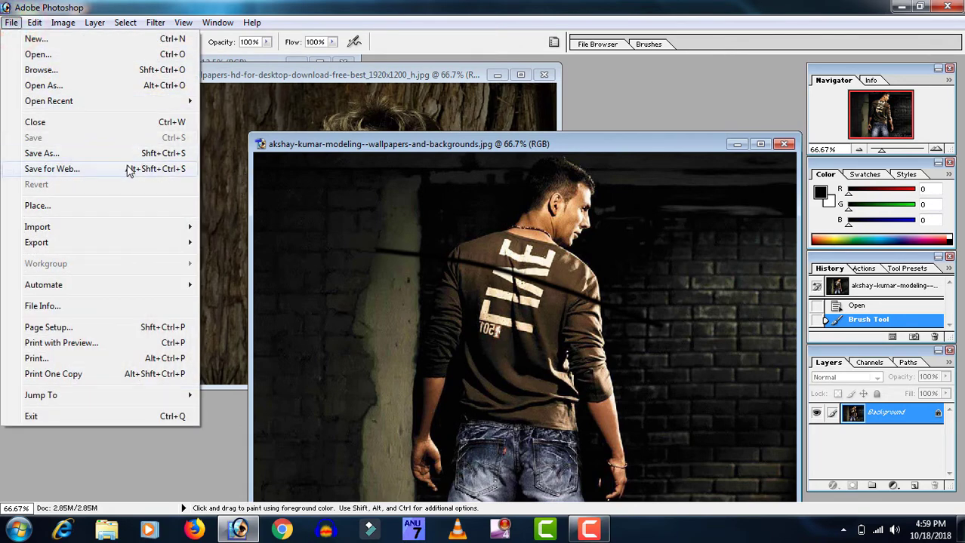
click(126, 153)
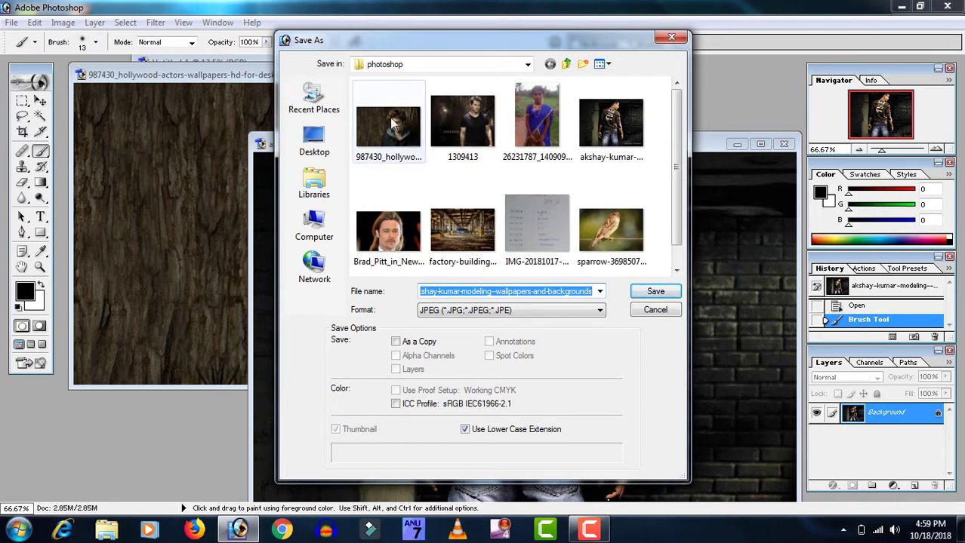
click(312, 142)
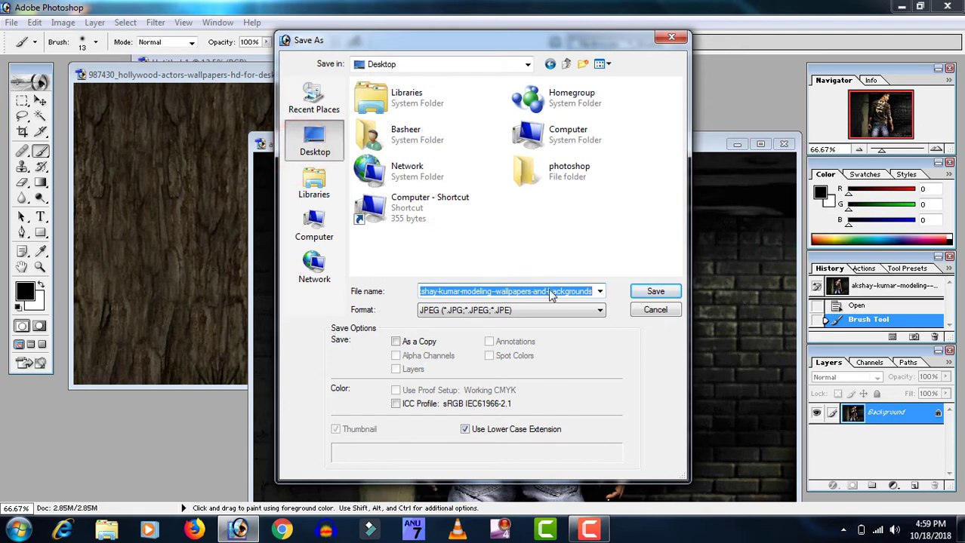
click(646, 315)
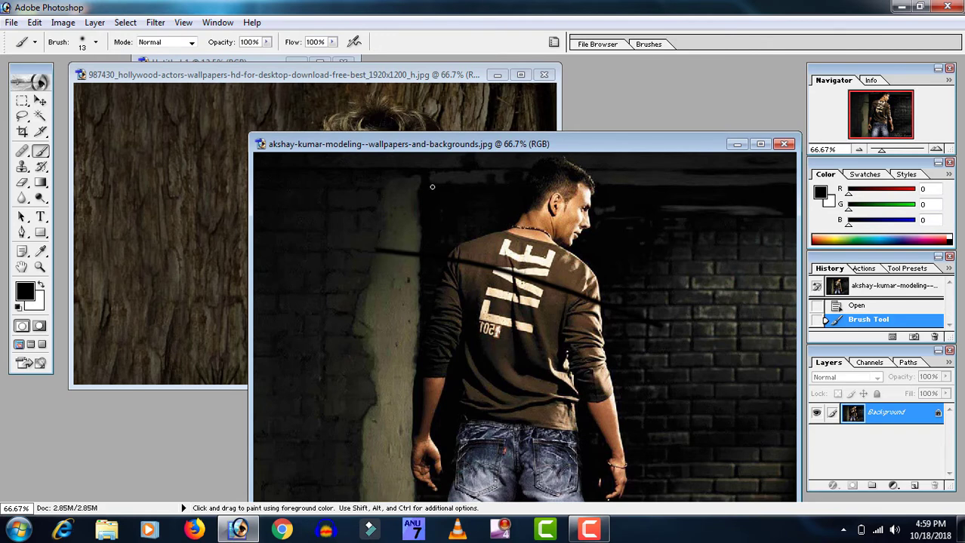
View the Save For Web optimization settings for the akshay-kumar image and leave without saving.
click(11, 22)
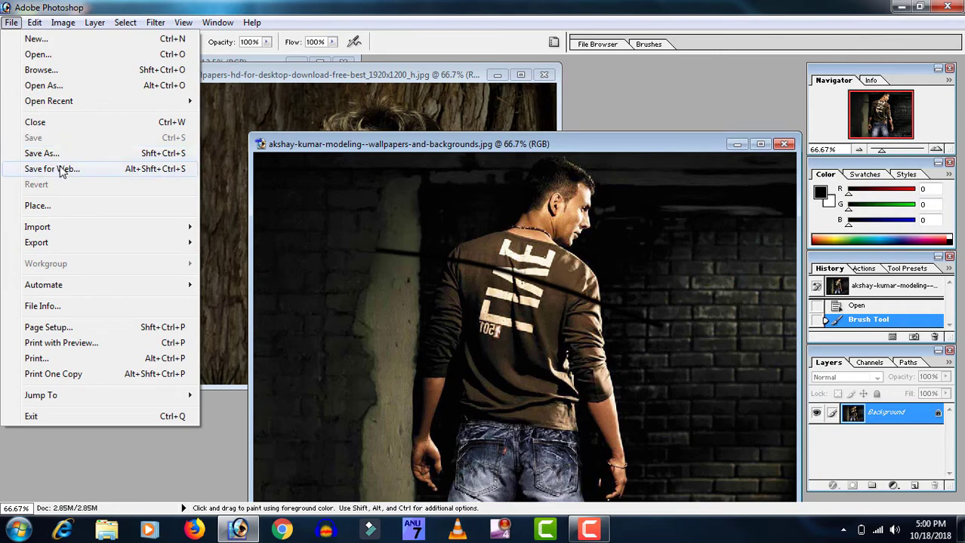
click(64, 171)
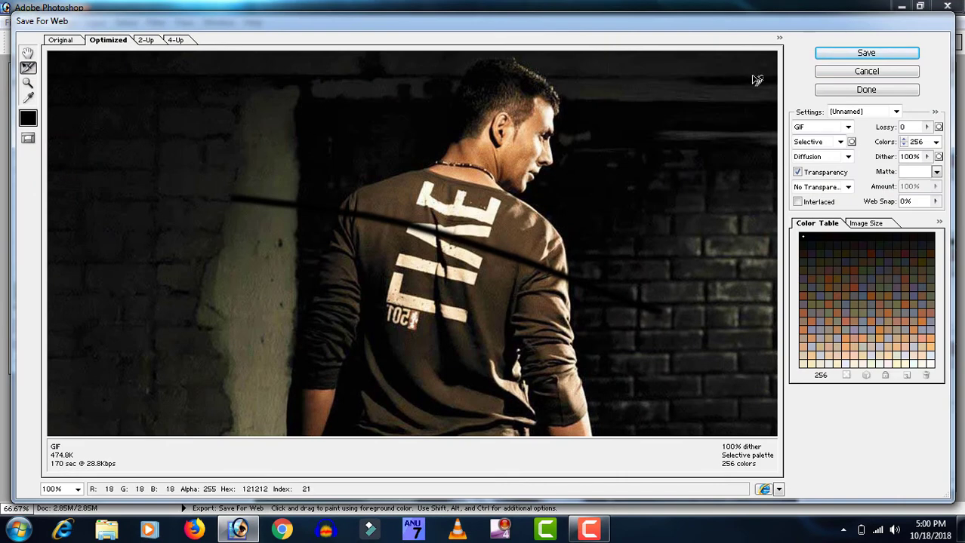
click(866, 72)
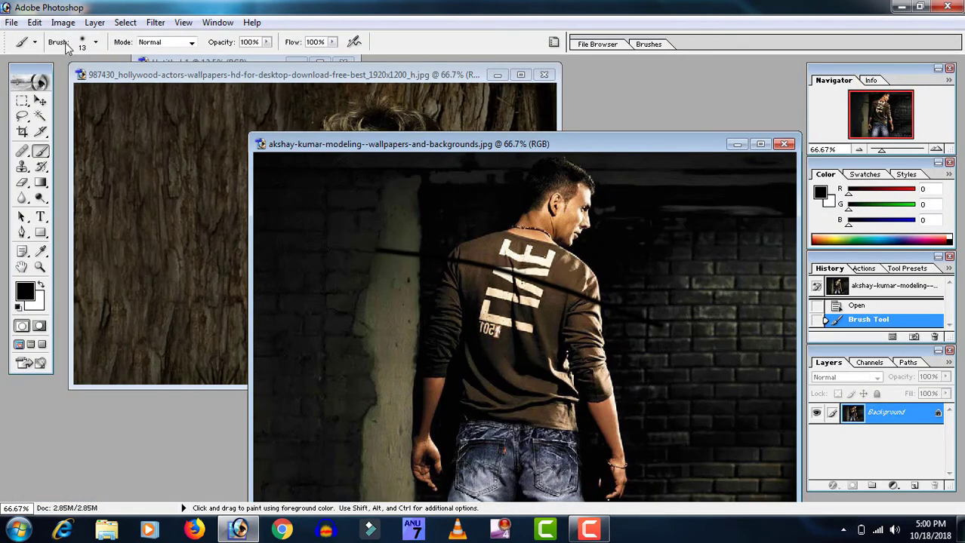
Paint a vertical black stroke on the wall beside the man and revert the image to its last saved version.
click(13, 22)
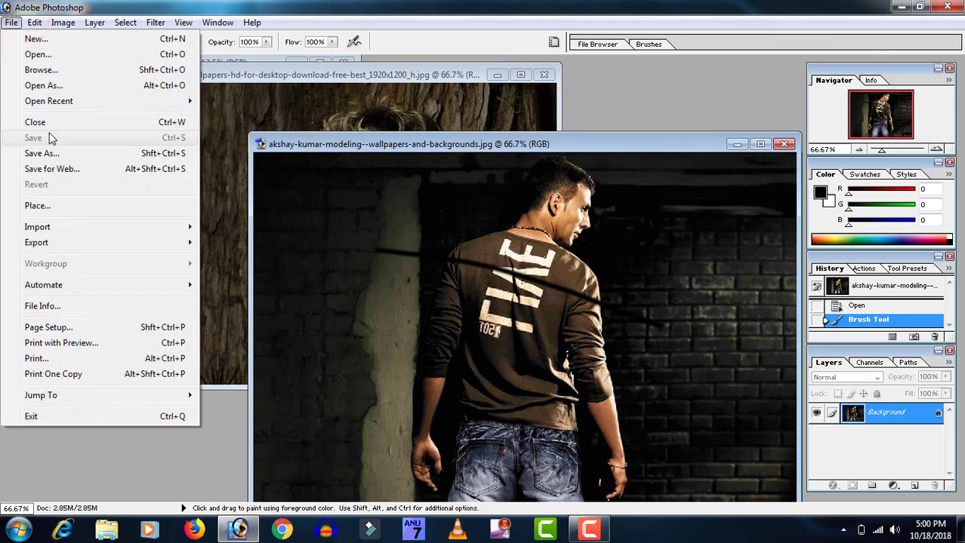
click(346, 231)
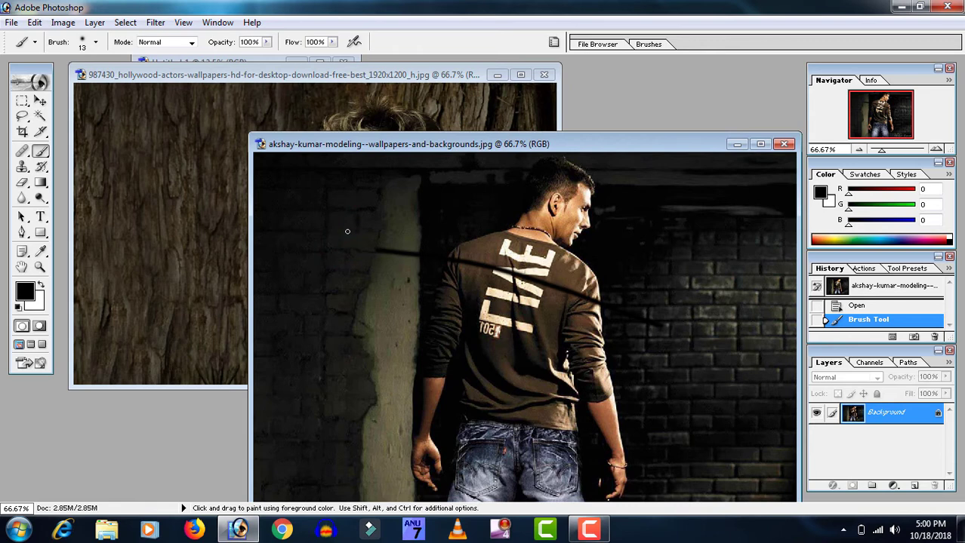
mouse_move(347, 232)
mouse_down()
mouse_move(362, 319)
mouse_move(359, 468)
mouse_up()
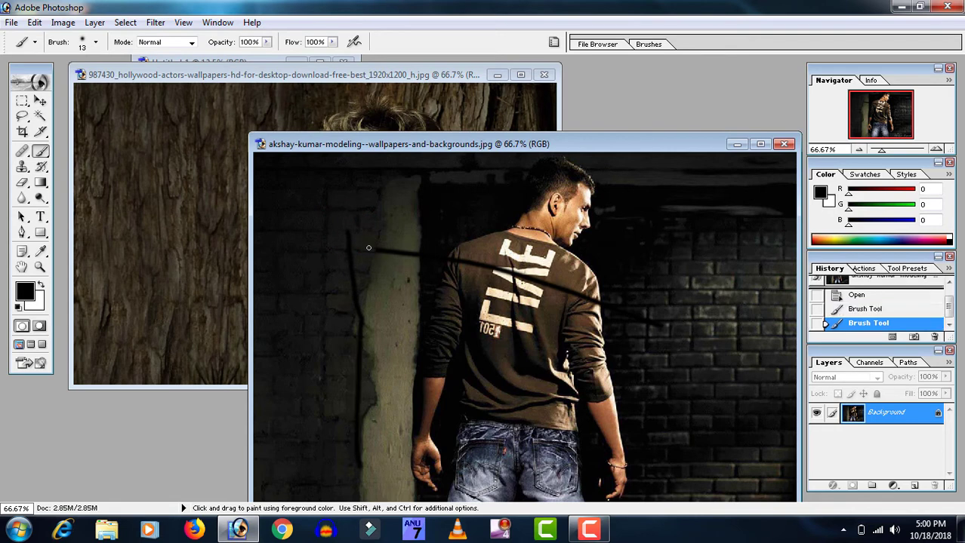
click(10, 22)
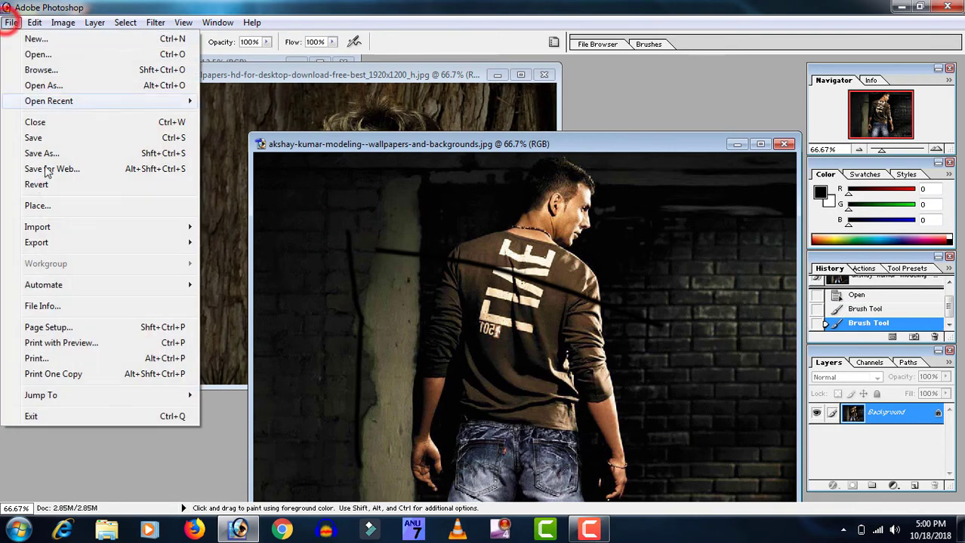
click(38, 184)
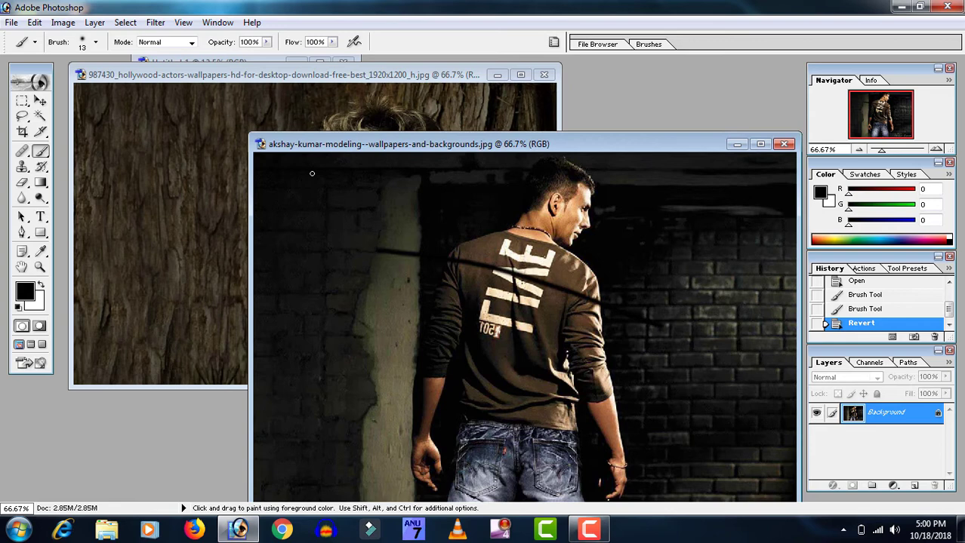
Place page 1 of the PDF New Doc 2018-10-04 14.53.41 in the akshay-kumar image, and close the image without saving.
click(12, 22)
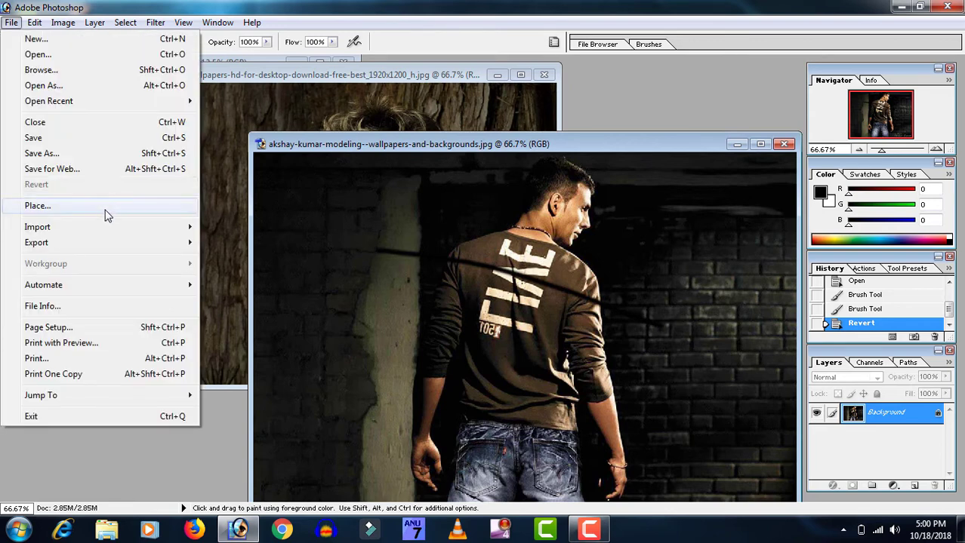
click(107, 210)
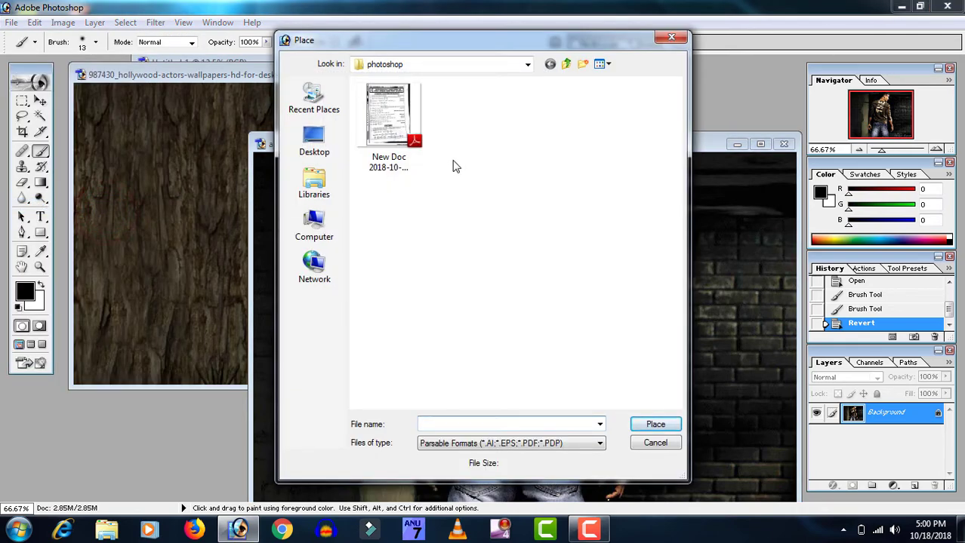
click(406, 121)
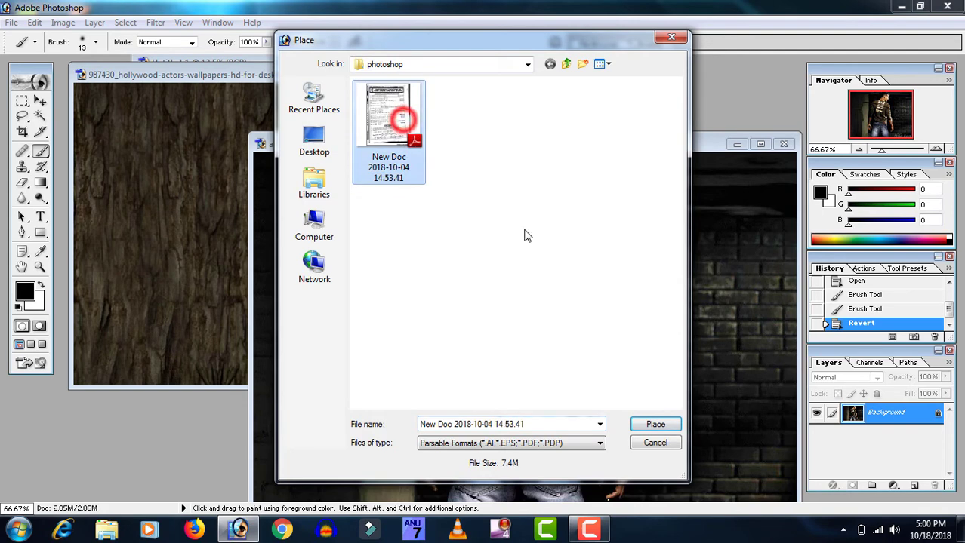
click(655, 424)
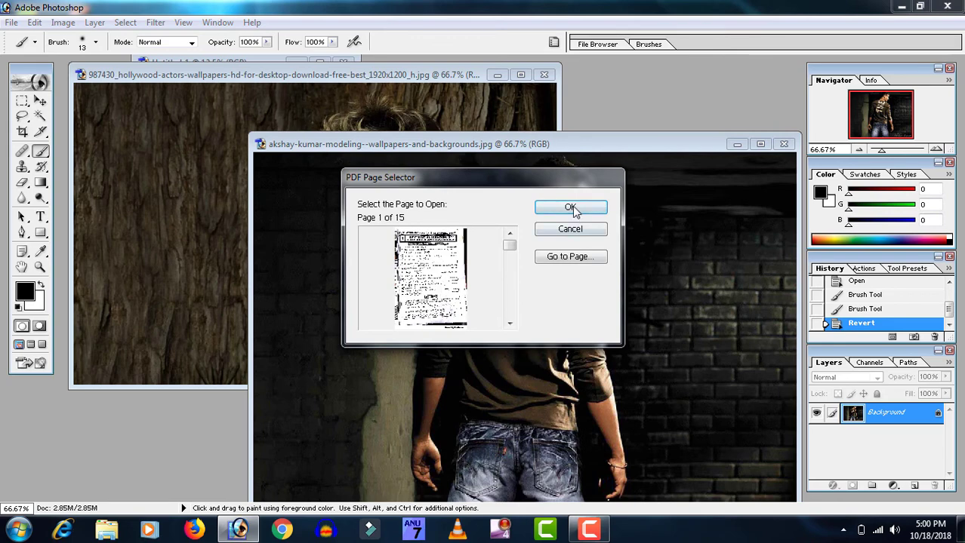
click(571, 208)
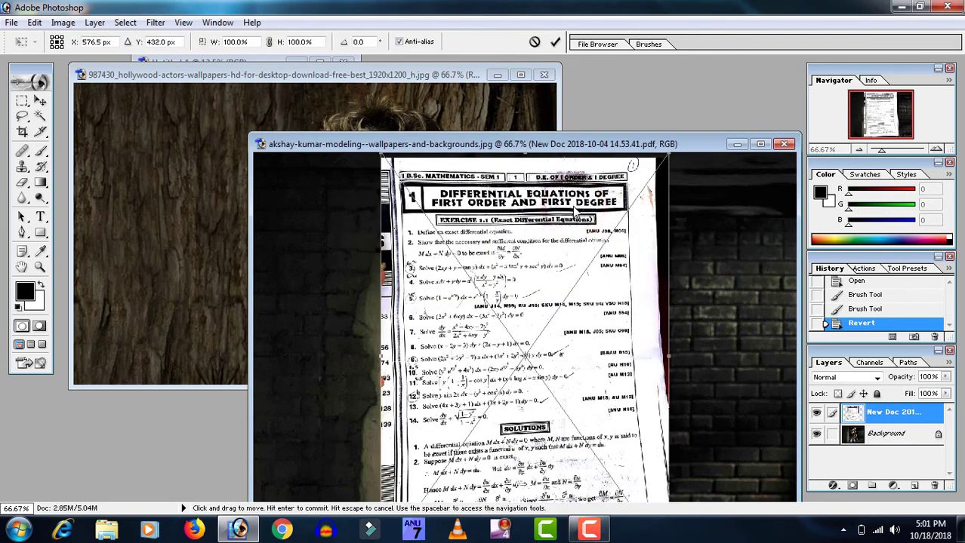
key(Return)
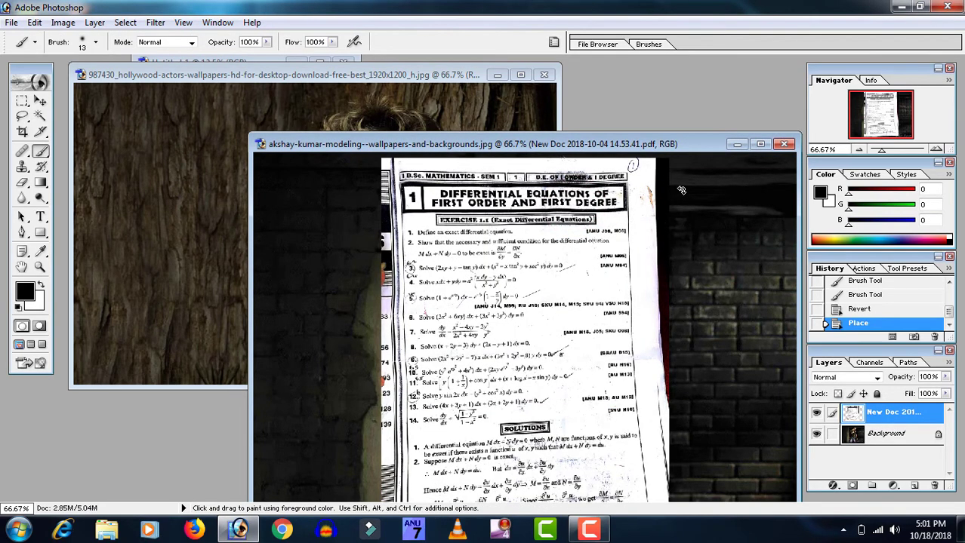
click(785, 144)
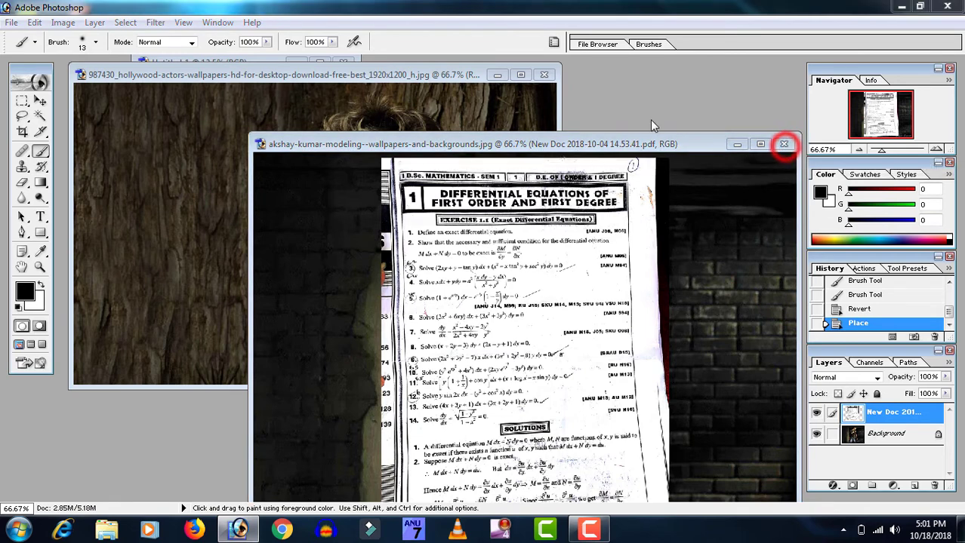
click(442, 208)
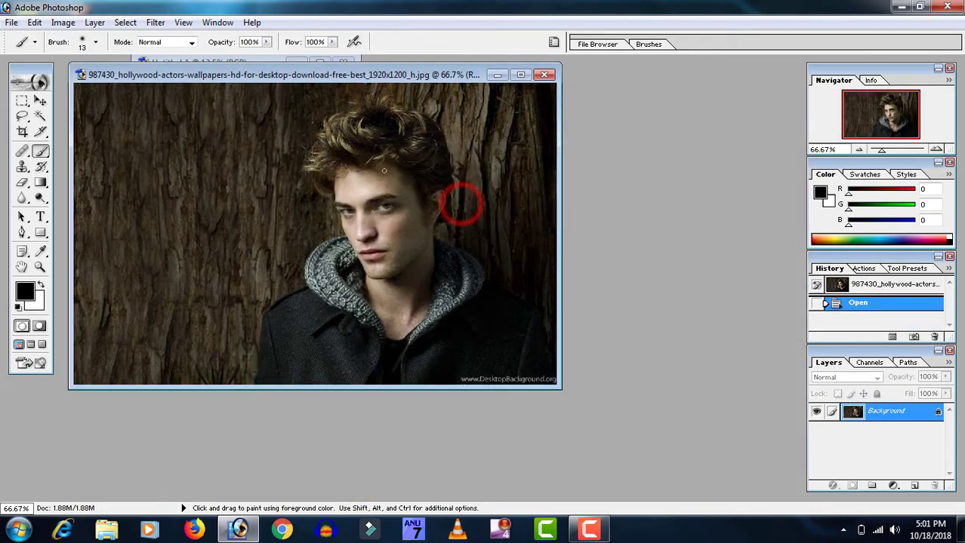
Open the PDF Image import file selection and leave it without importing anything.
click(12, 23)
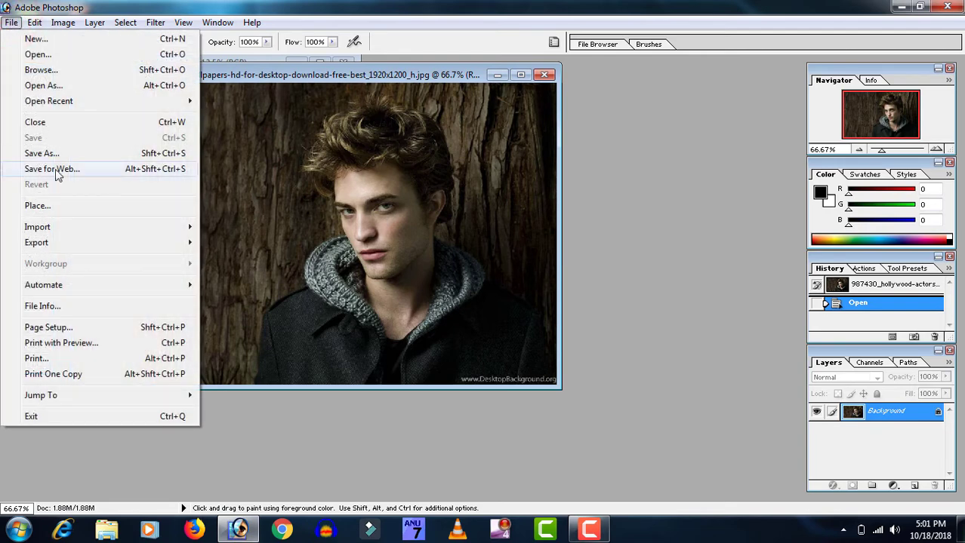
mouse_move(86, 227)
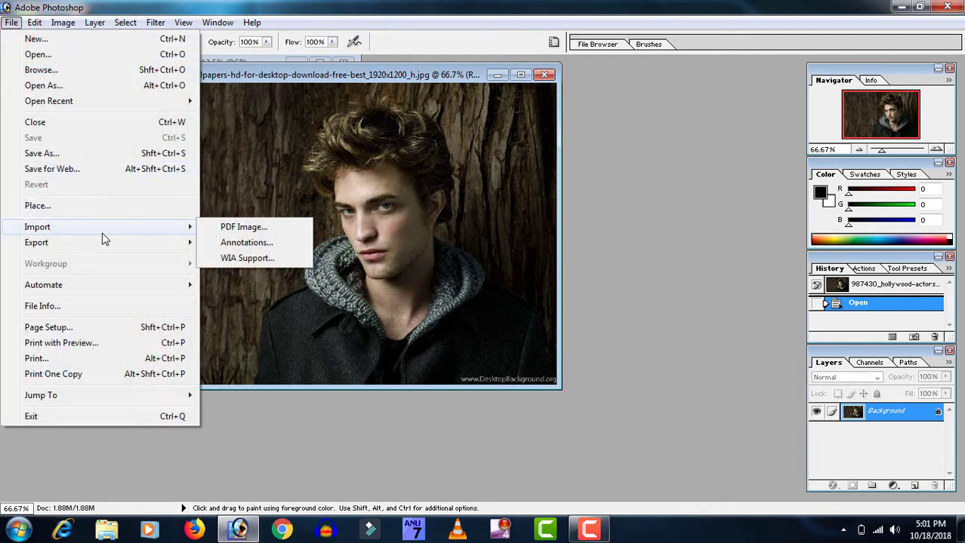
click(240, 227)
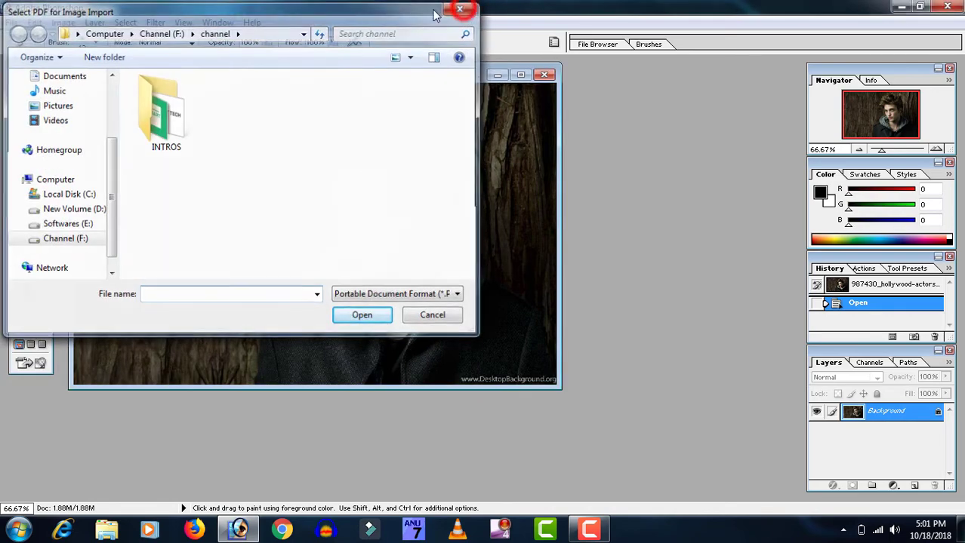
click(461, 9)
View the ZoomView export options for the hollywood-actors image and leave without exporting.
click(11, 23)
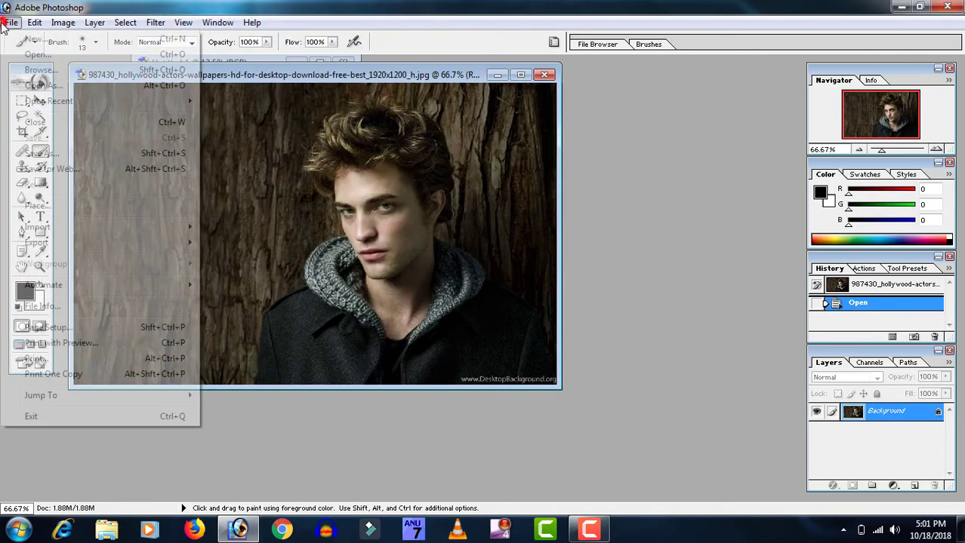
mouse_move(72, 249)
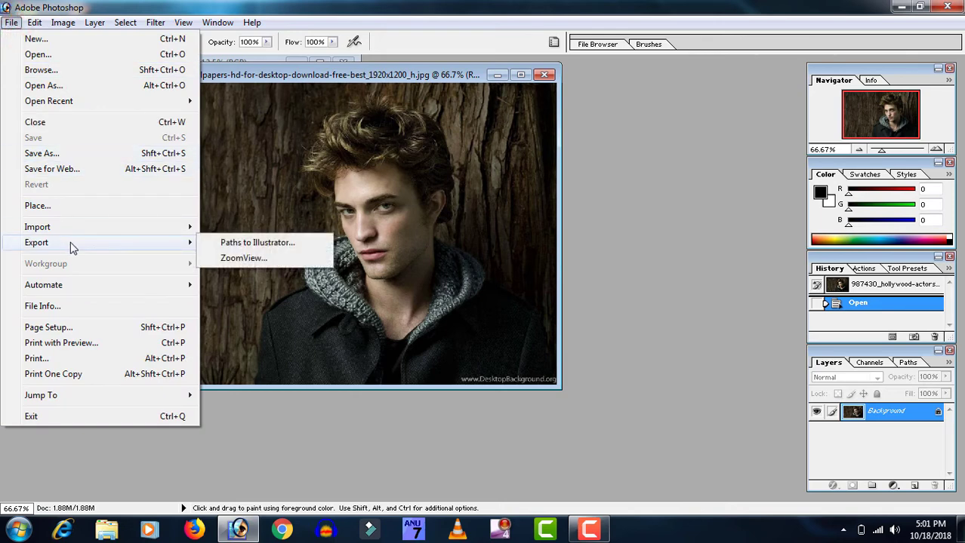
click(236, 261)
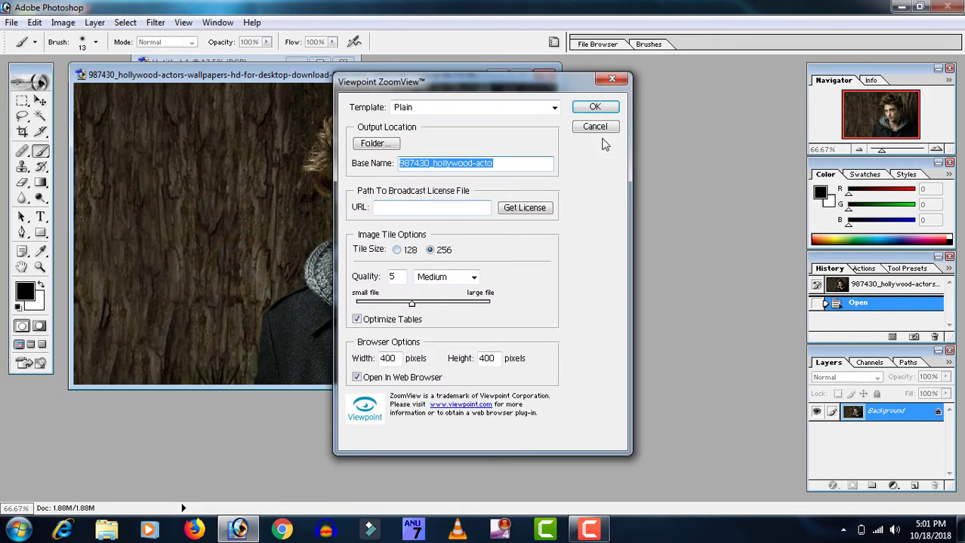
click(611, 127)
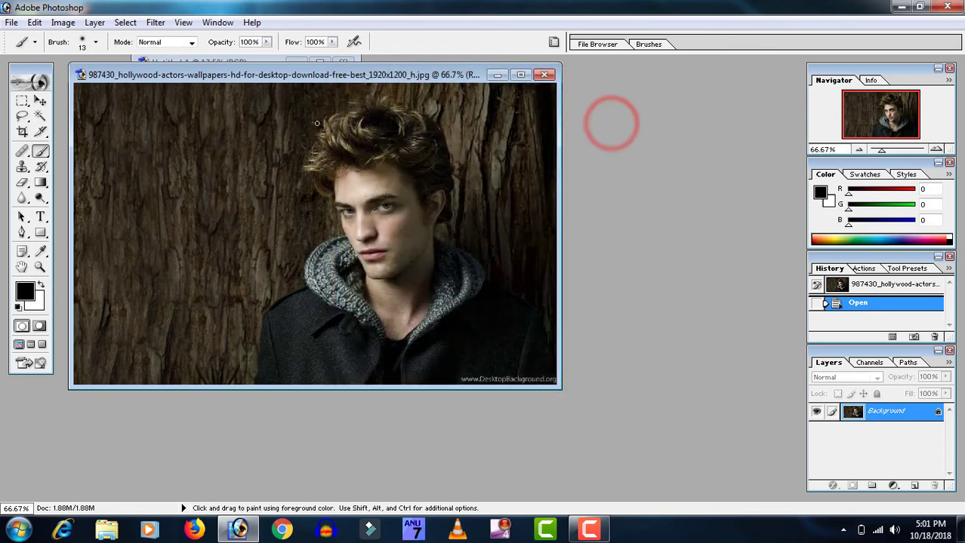
Paint a short black brush stroke beside the man's knitted hood in the hollywood-actors image.
click(11, 22)
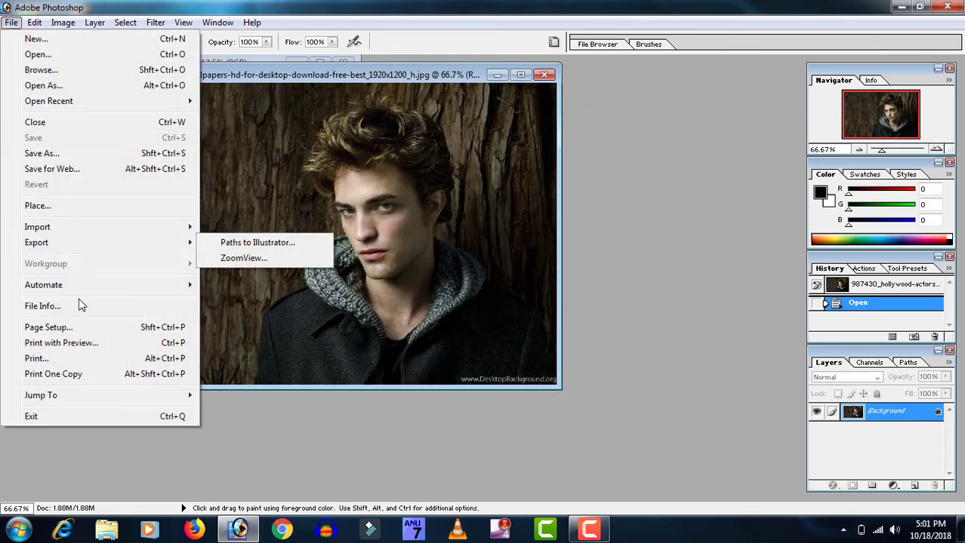
click(285, 252)
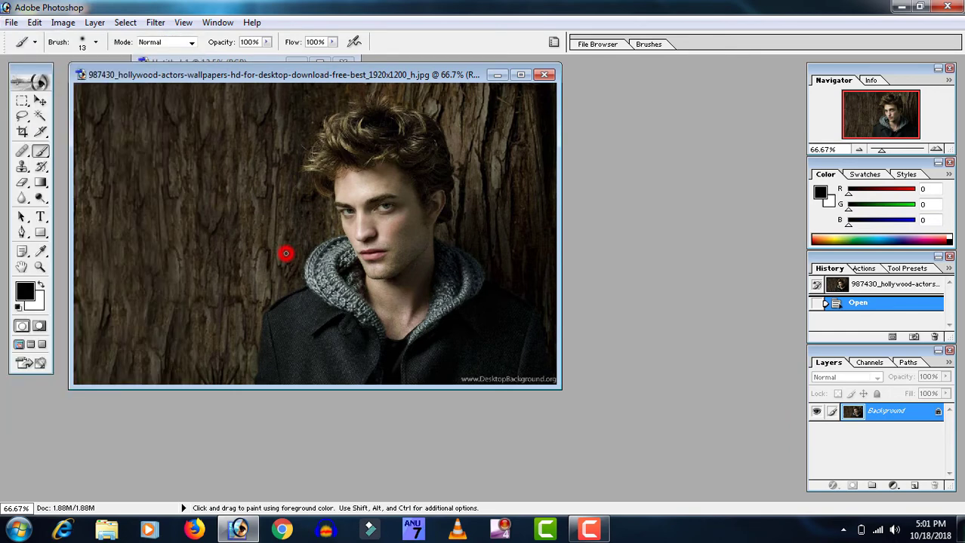
drag(285, 253, 285, 248)
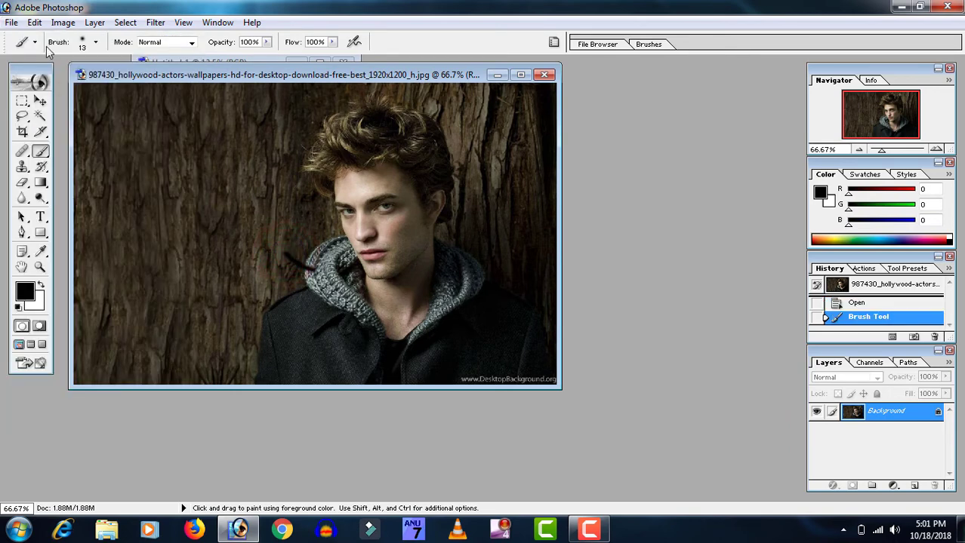
Look over the Automate commands and the General section of the image's File Info, leaving the information unchanged.
click(12, 23)
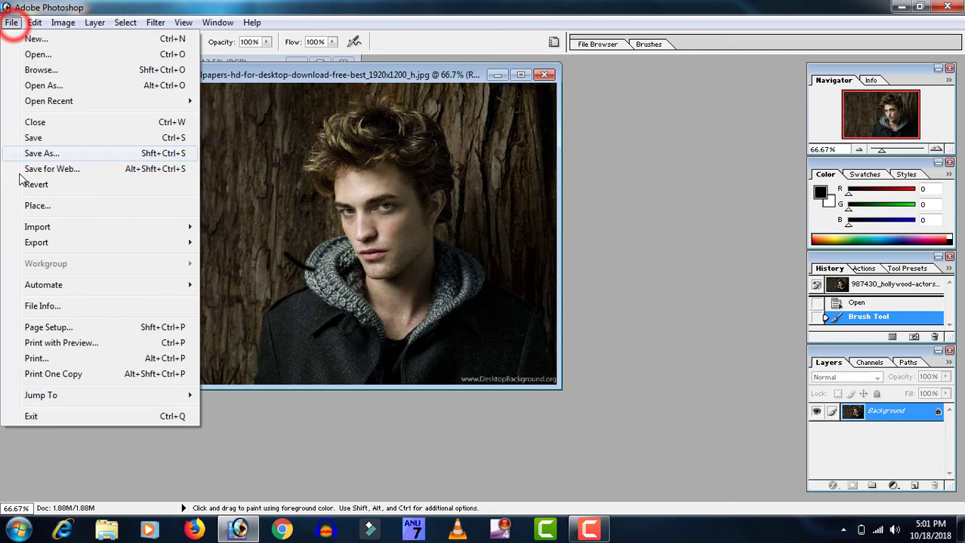
click(168, 293)
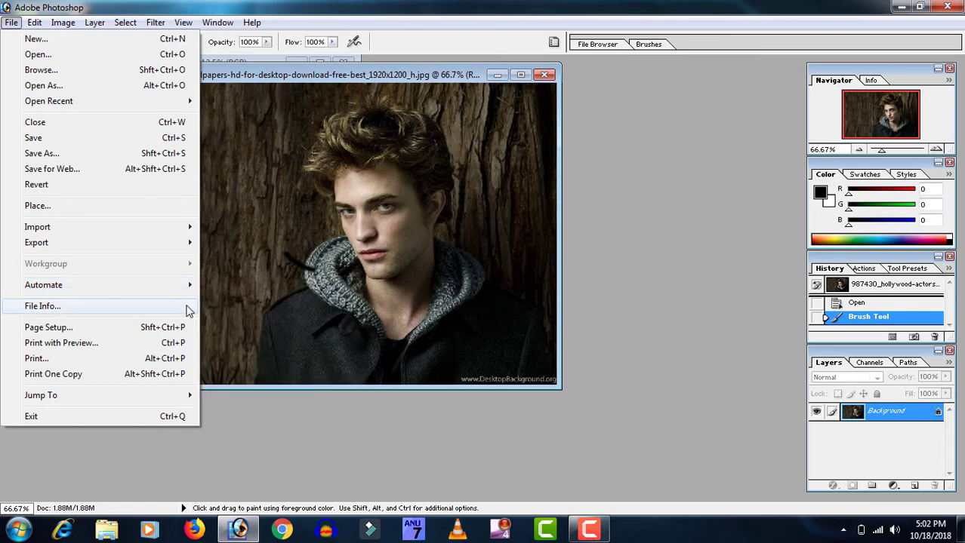
mouse_move(187, 289)
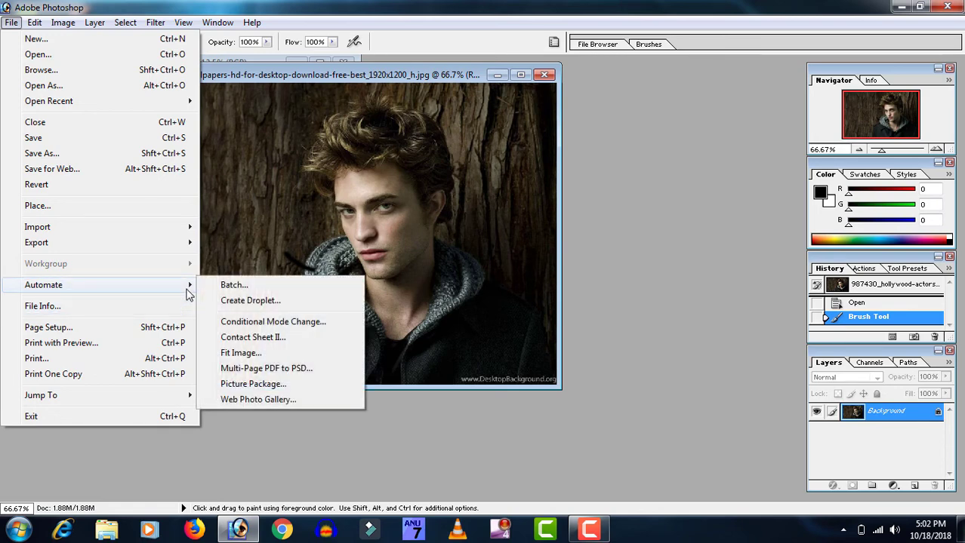
click(181, 305)
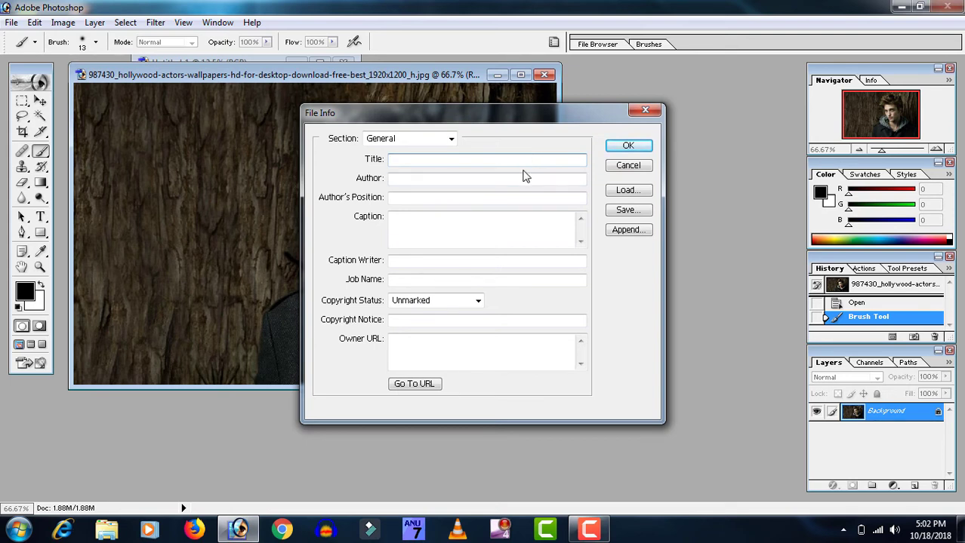
click(631, 166)
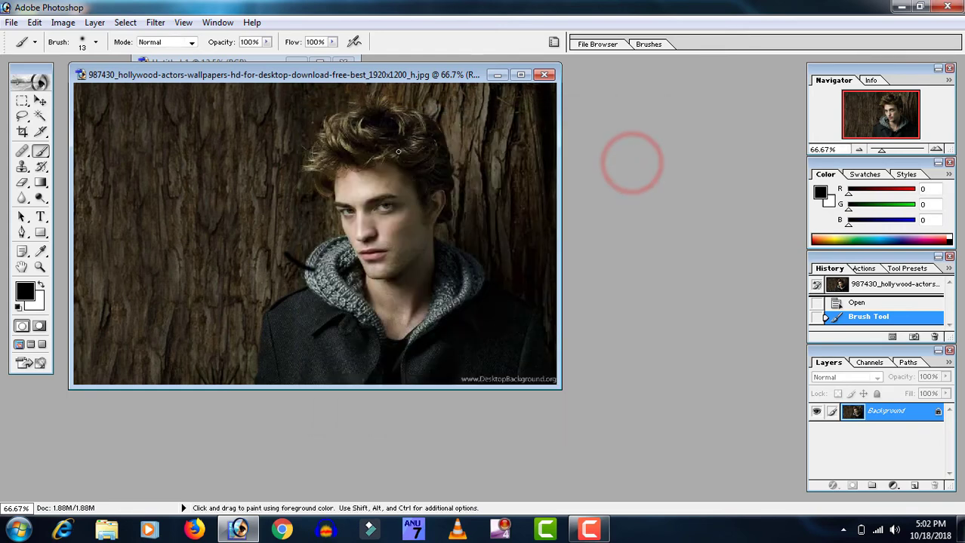
View the Page Setup paper, orientation and margin options for the hollywood-actors image and leave them unchanged.
click(11, 22)
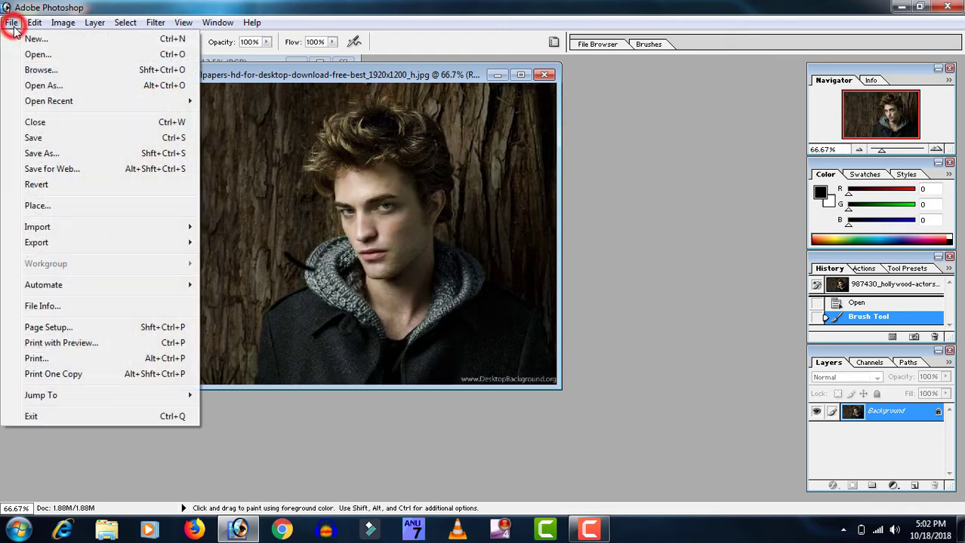
click(88, 329)
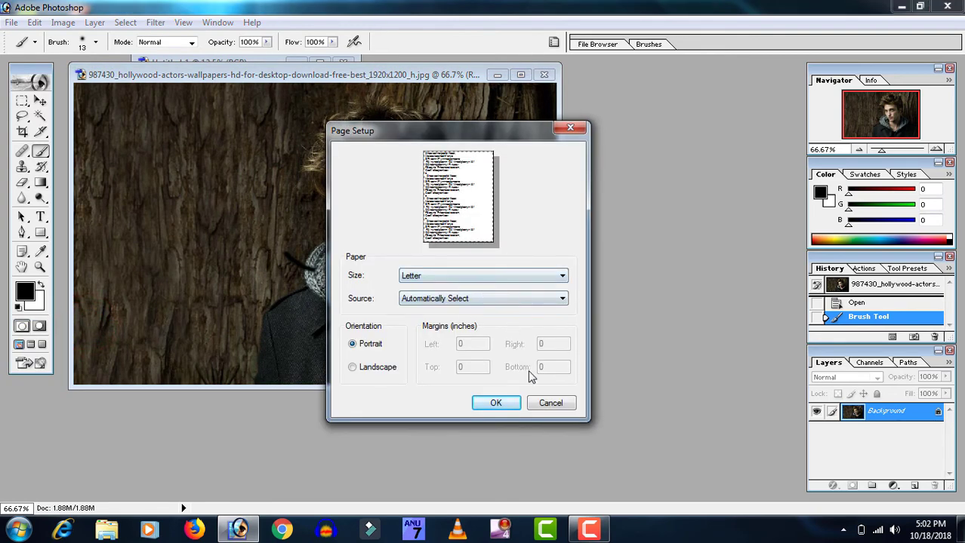
click(551, 403)
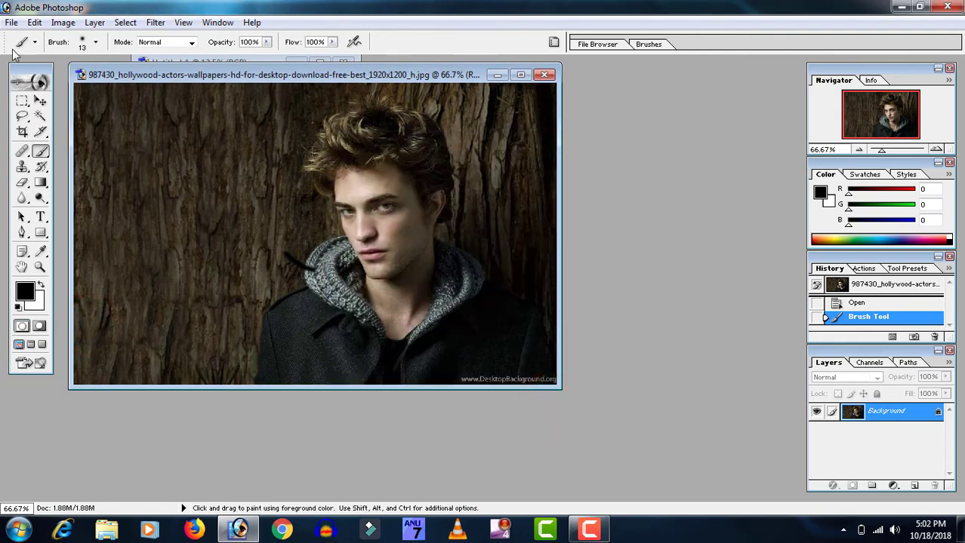
Examine the Print with Preview settings and the Page Setup reached from them, leaving both without changes.
click(11, 23)
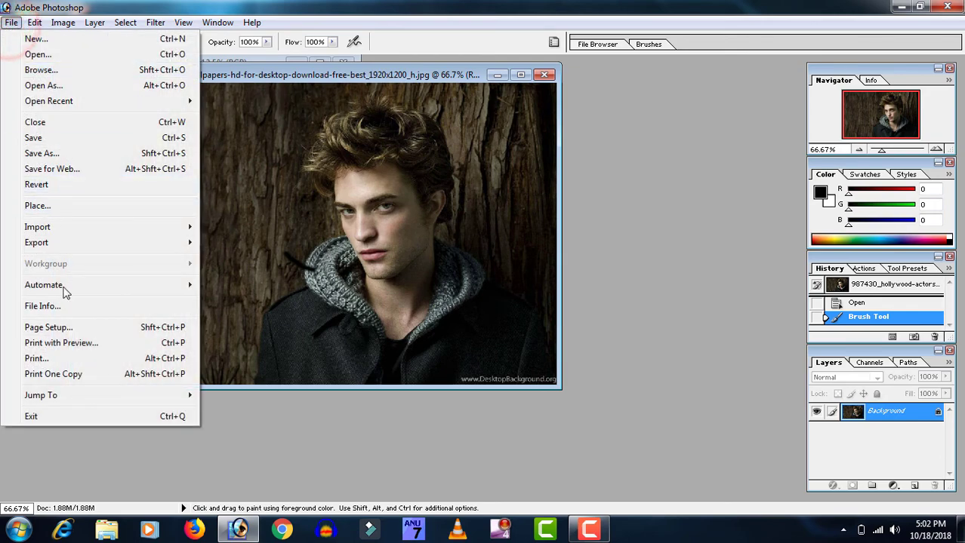
click(61, 343)
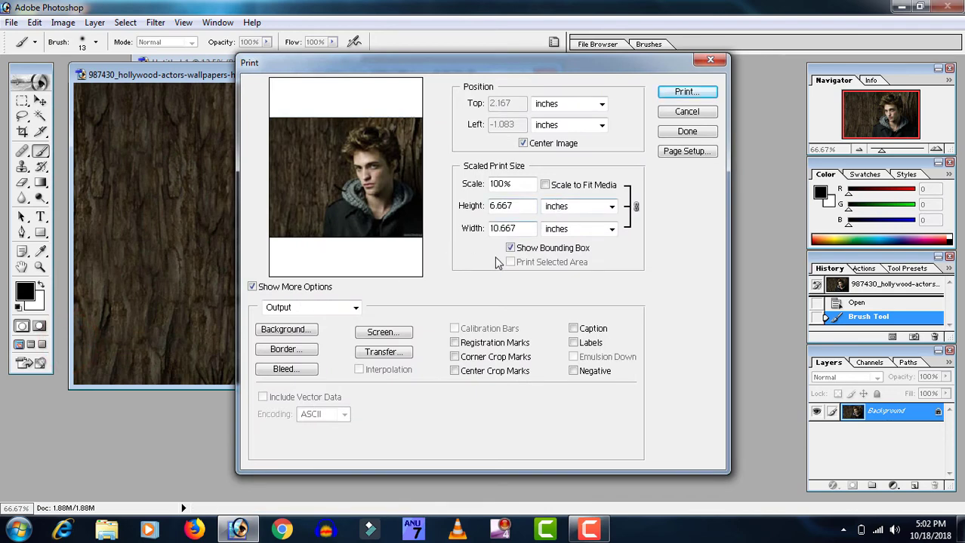
click(690, 151)
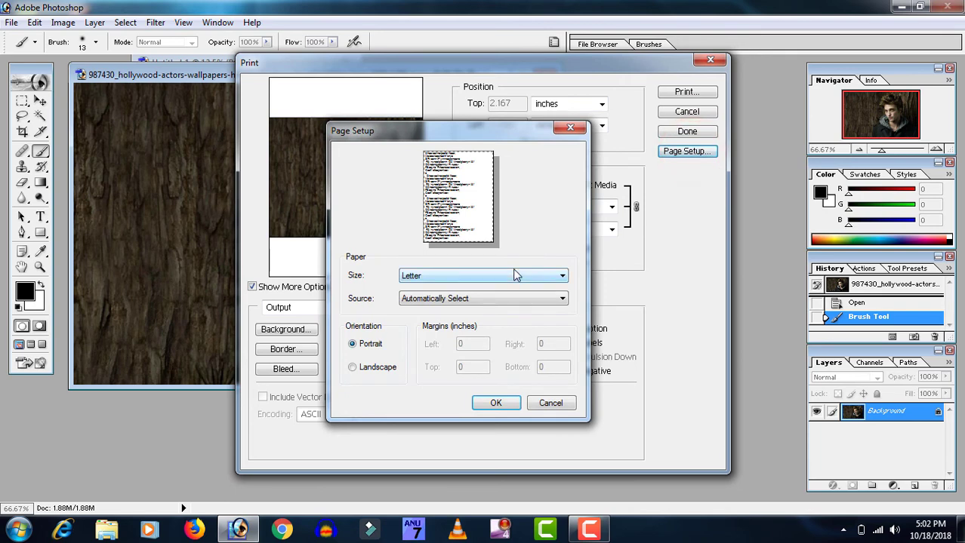
click(566, 406)
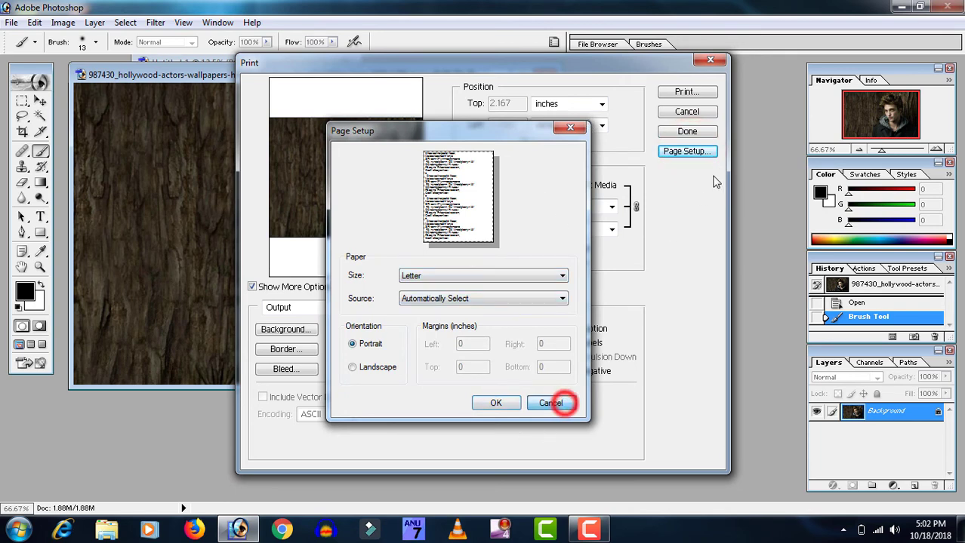
click(574, 133)
click(709, 62)
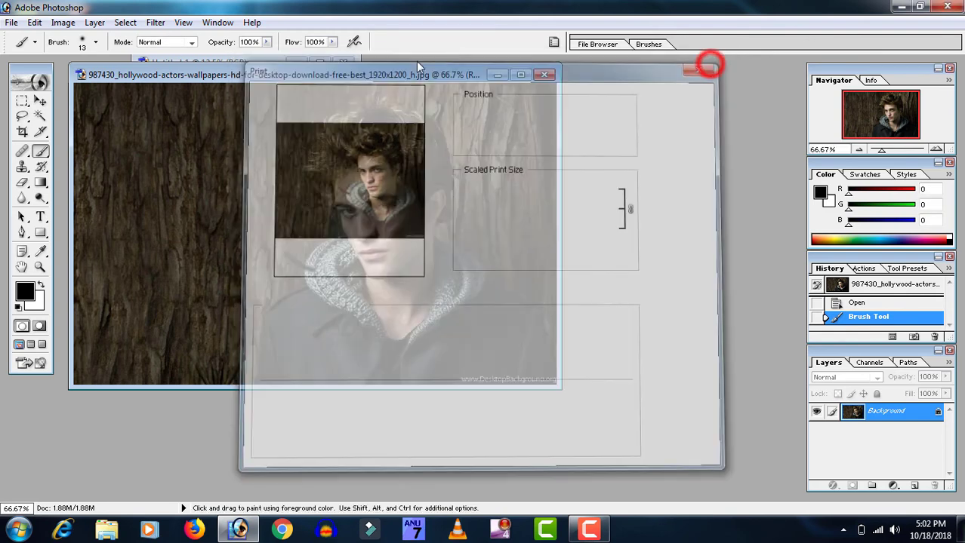
Set the paper size to A4 in Page Setup and accept the change.
click(11, 23)
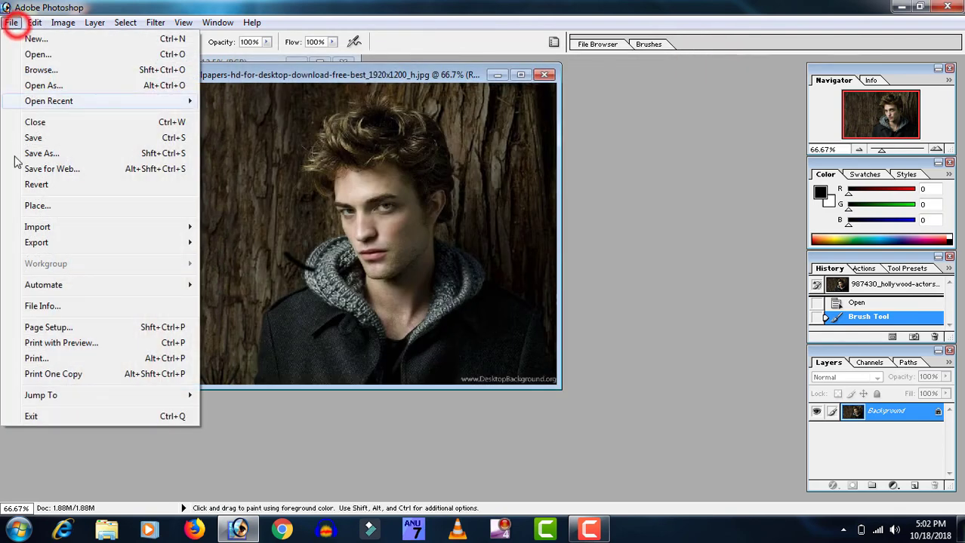
click(45, 326)
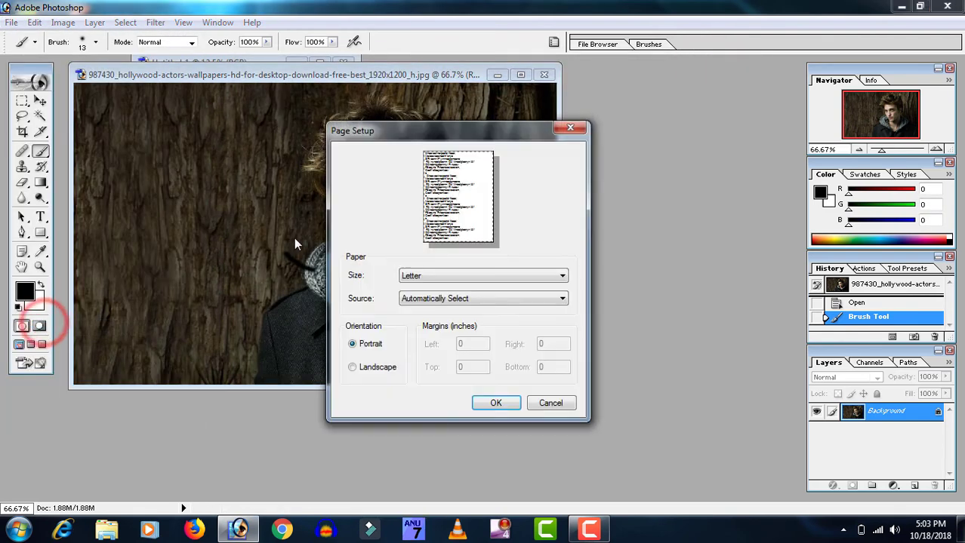
click(475, 276)
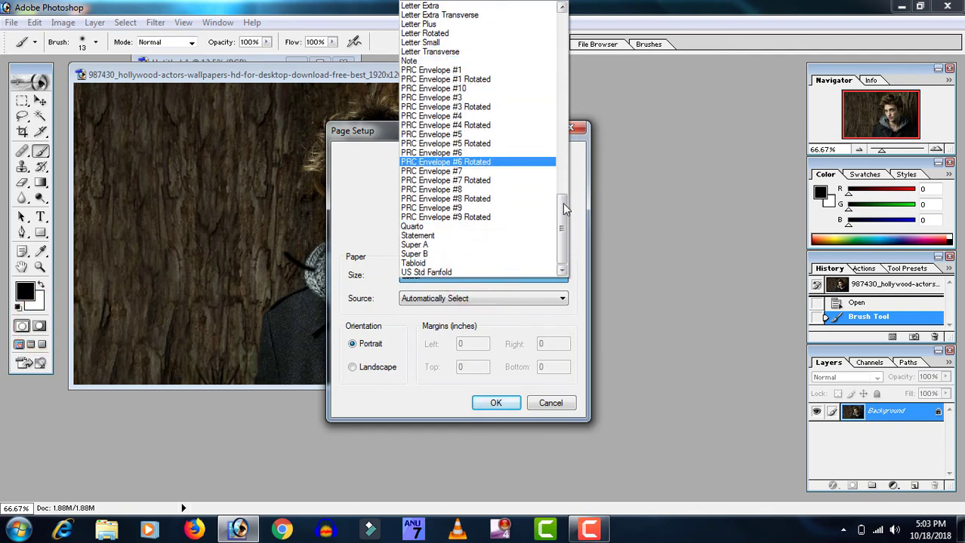
drag(565, 209, 563, 78)
scroll(563, 76, up, 3)
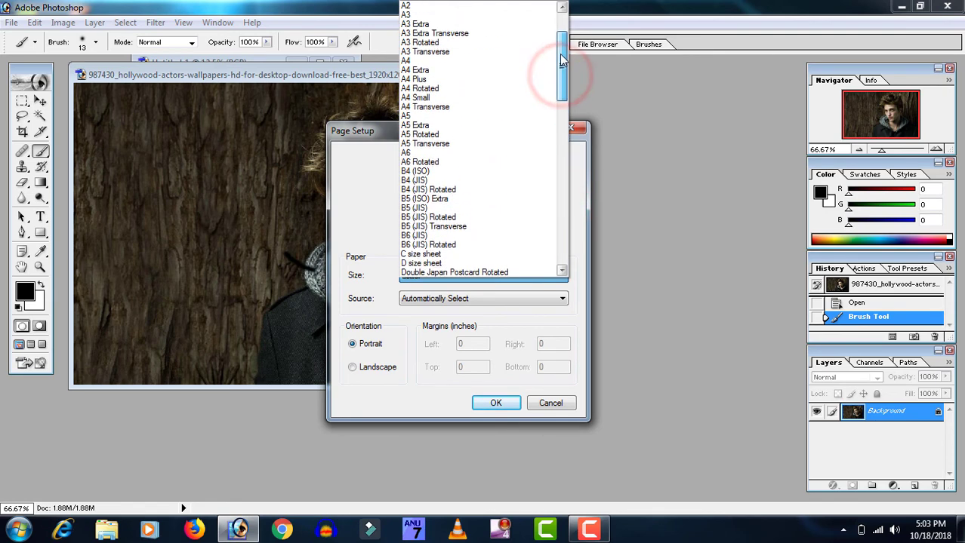
click(464, 61)
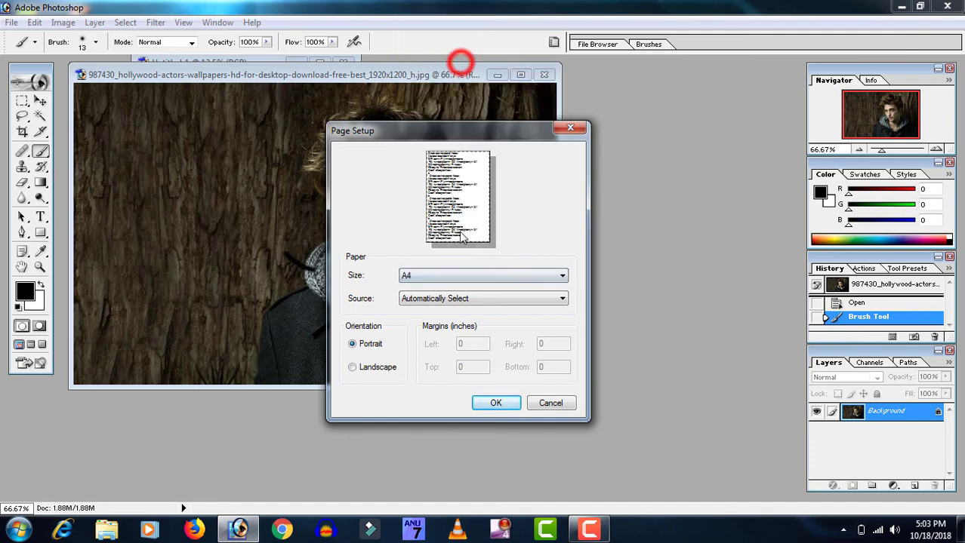
click(495, 404)
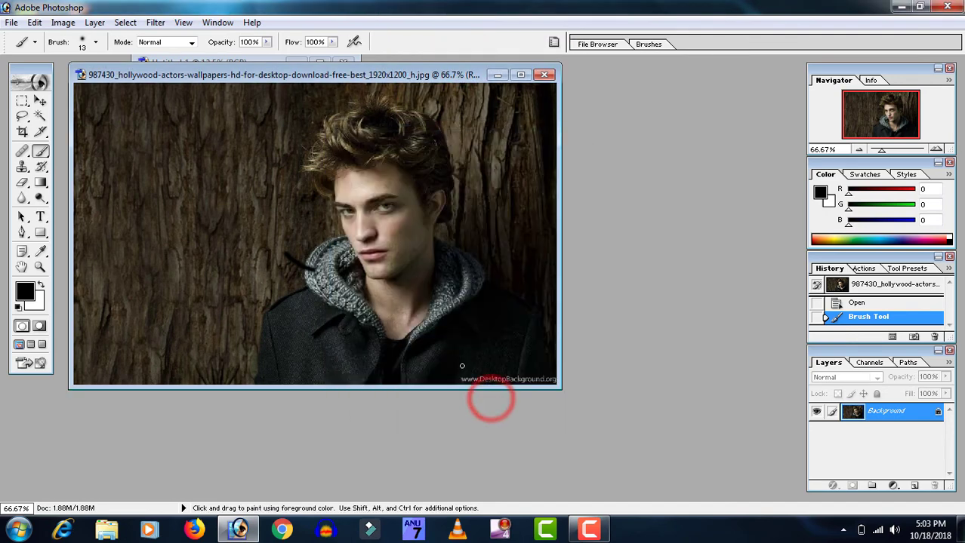
Check the A4 paper size in Print with Preview and its Page Setup, leaving without printing.
click(12, 22)
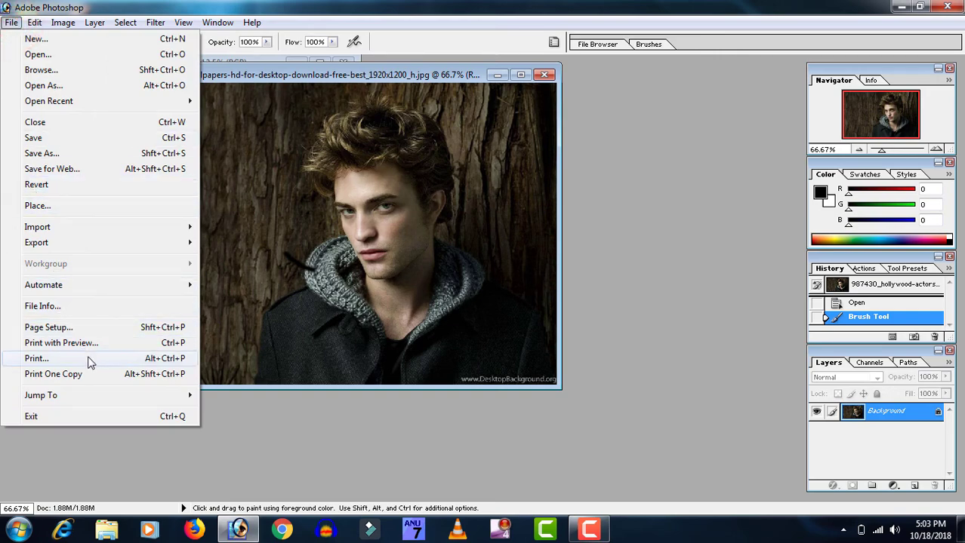
click(83, 343)
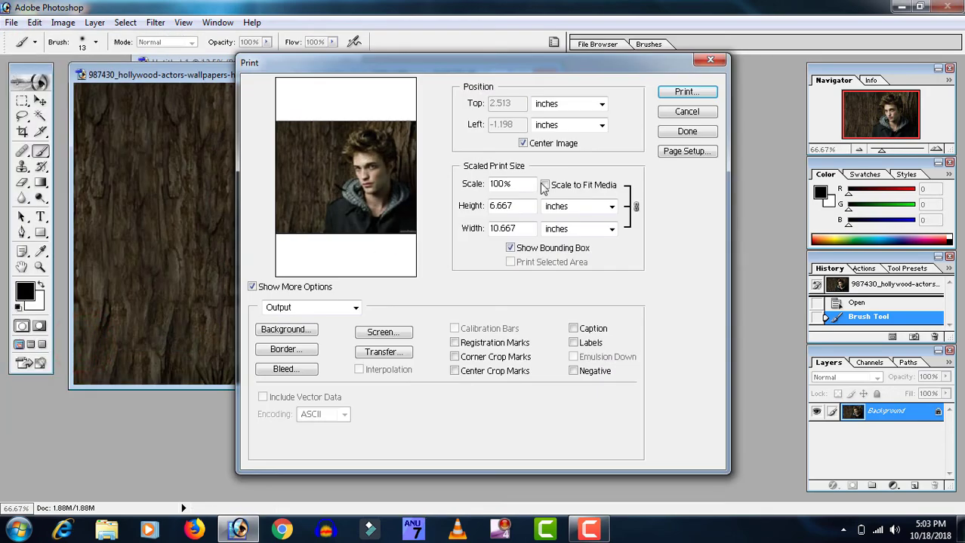
click(680, 152)
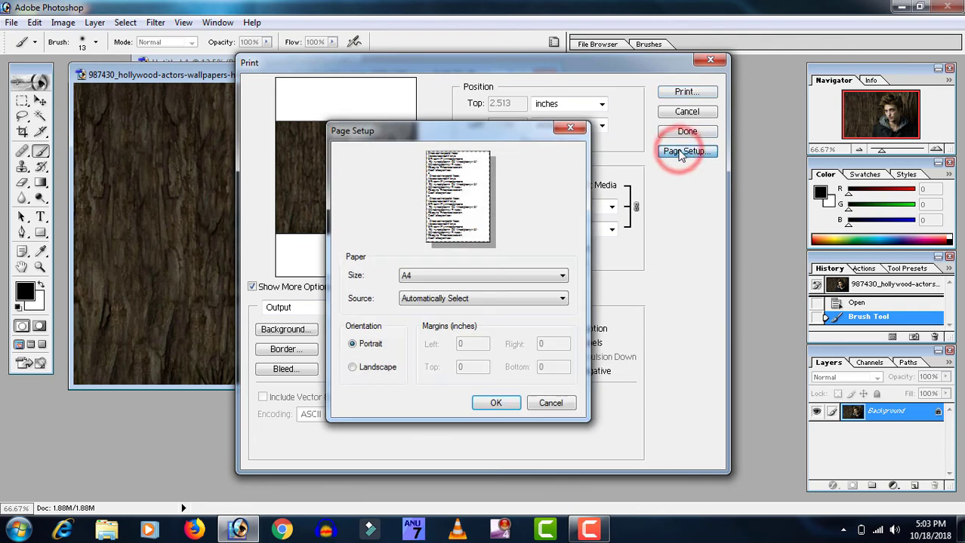
click(533, 403)
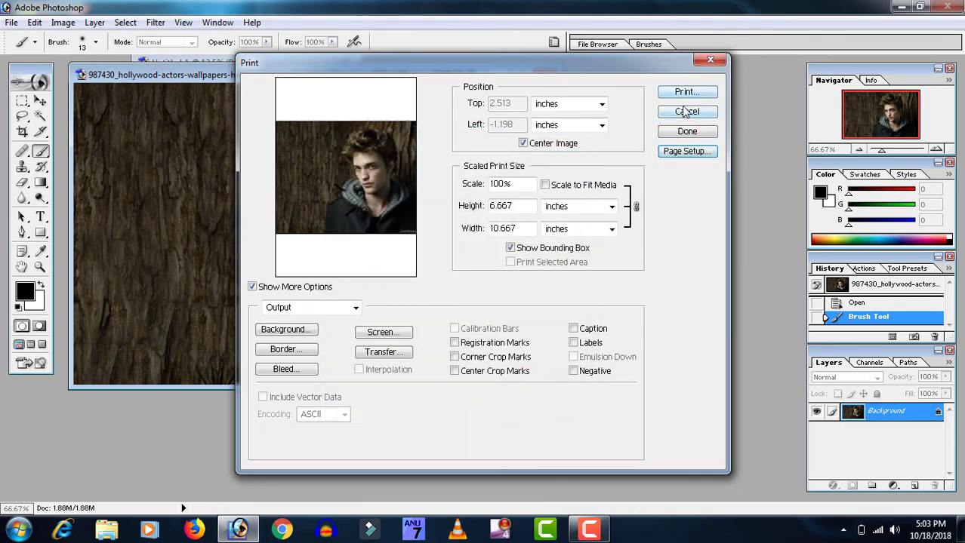
click(685, 110)
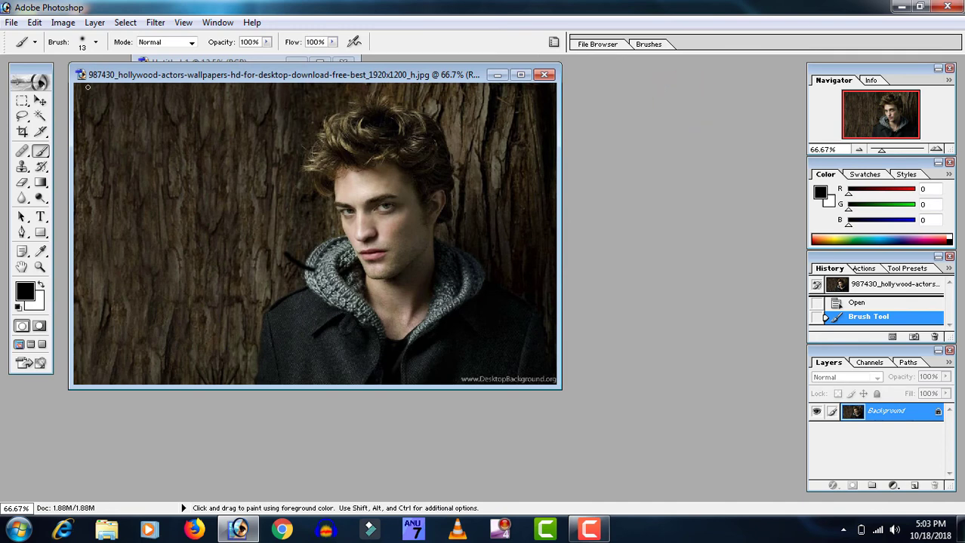
Start Print and Print One Copy for the hollywood-actors image, cancelling each before anything prints.
click(11, 23)
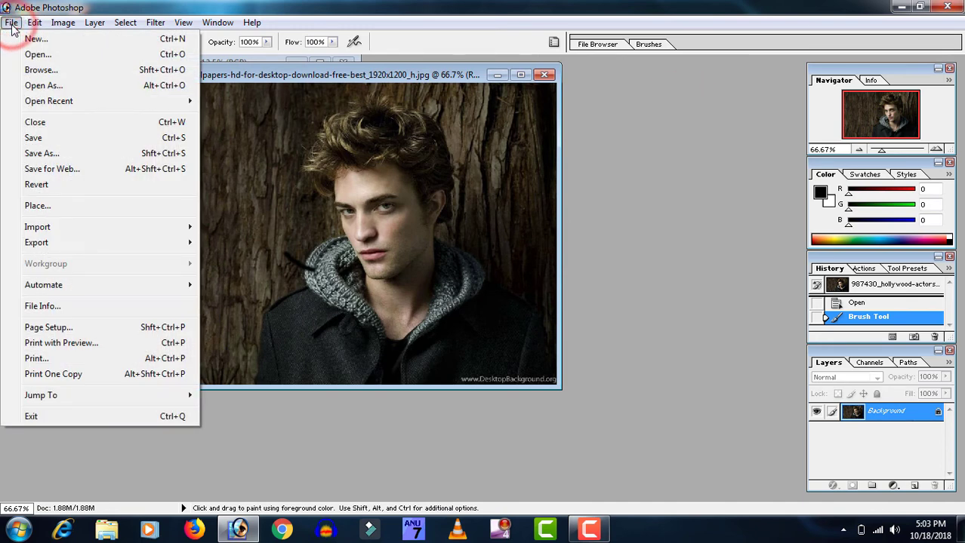
click(70, 361)
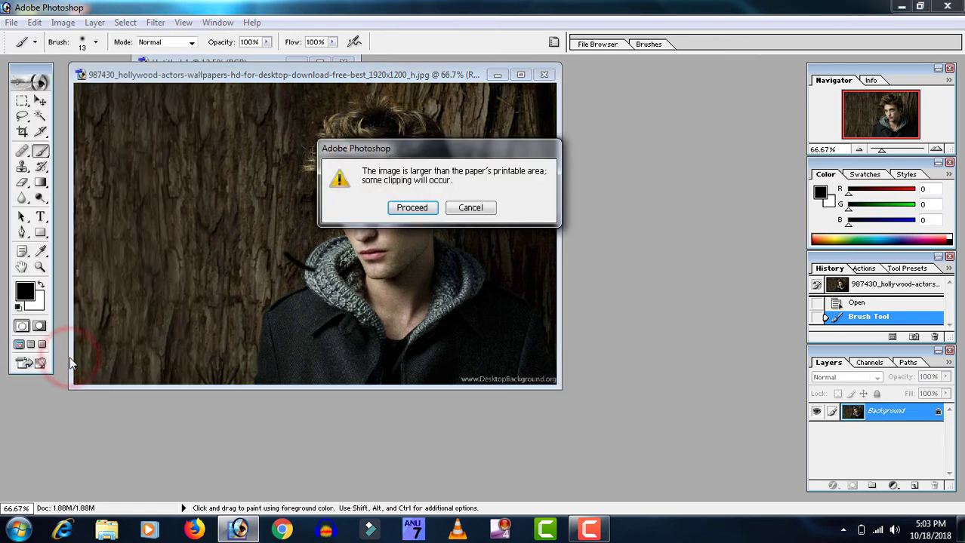
click(469, 209)
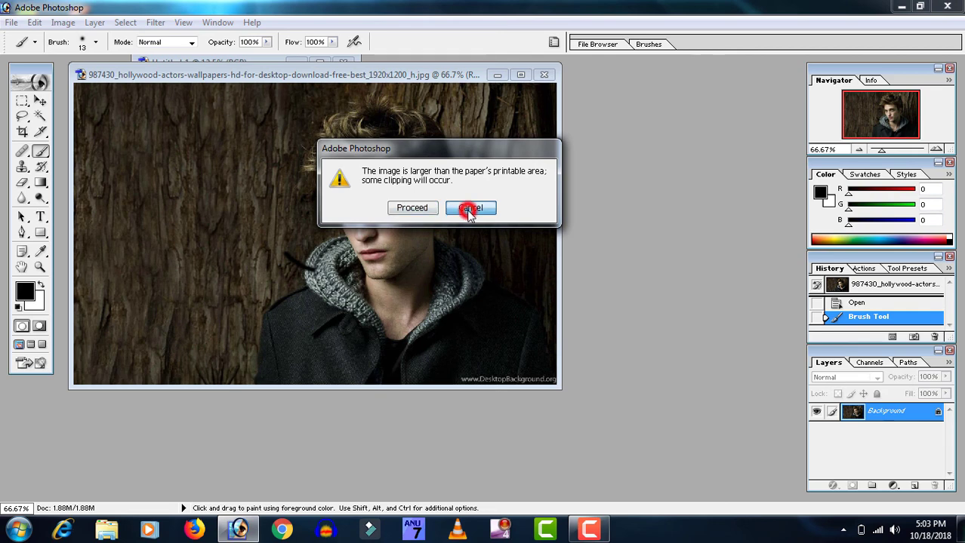
click(12, 22)
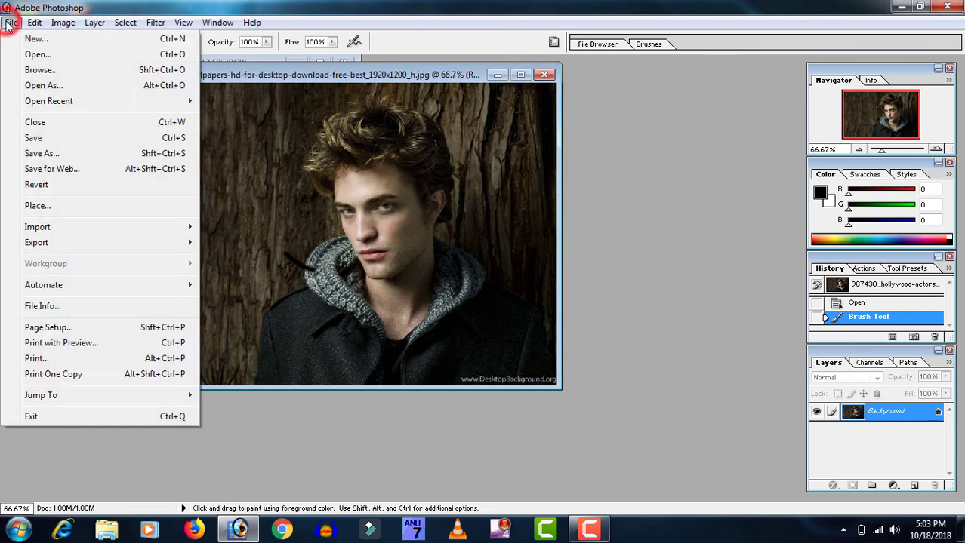
click(79, 373)
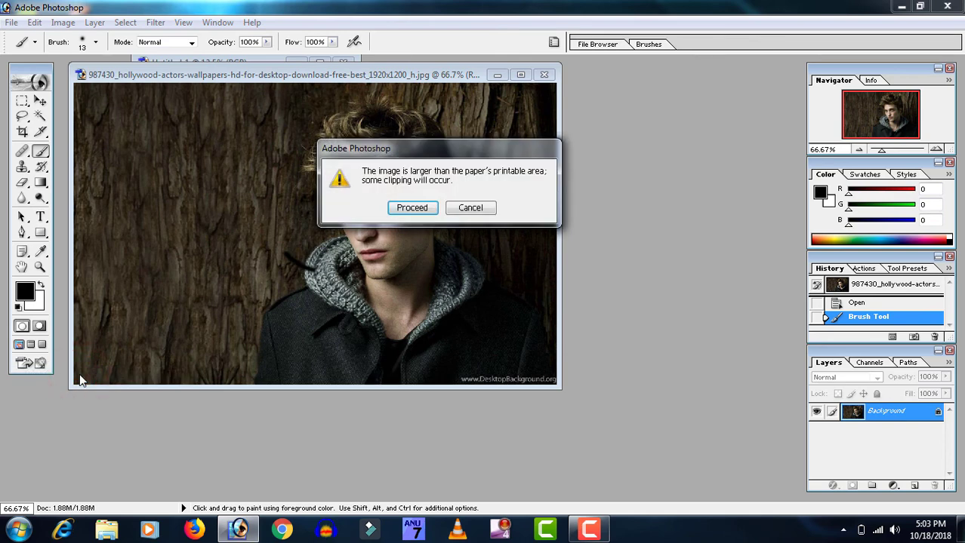
click(468, 208)
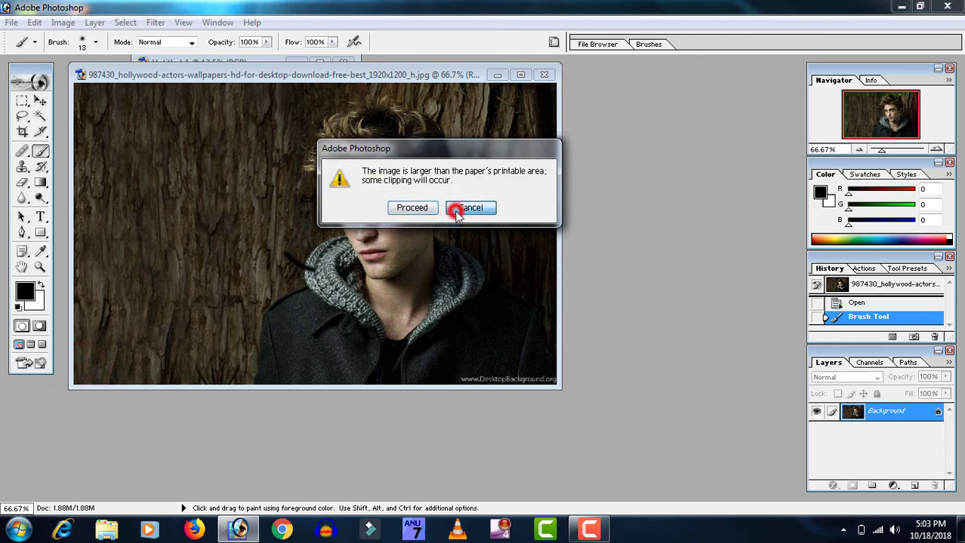
Exit Photoshop without saving the changes to the hollywood-actors image.
click(12, 23)
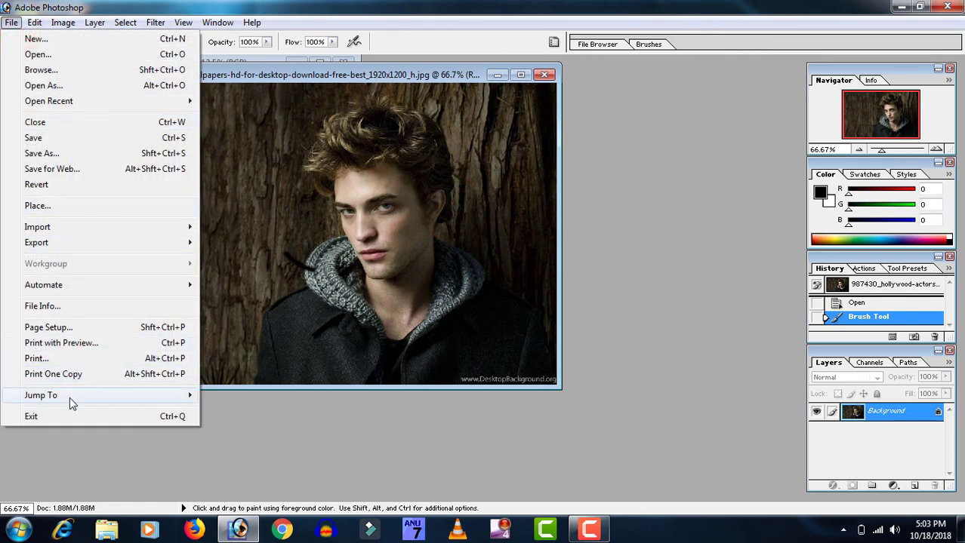
mouse_move(69, 395)
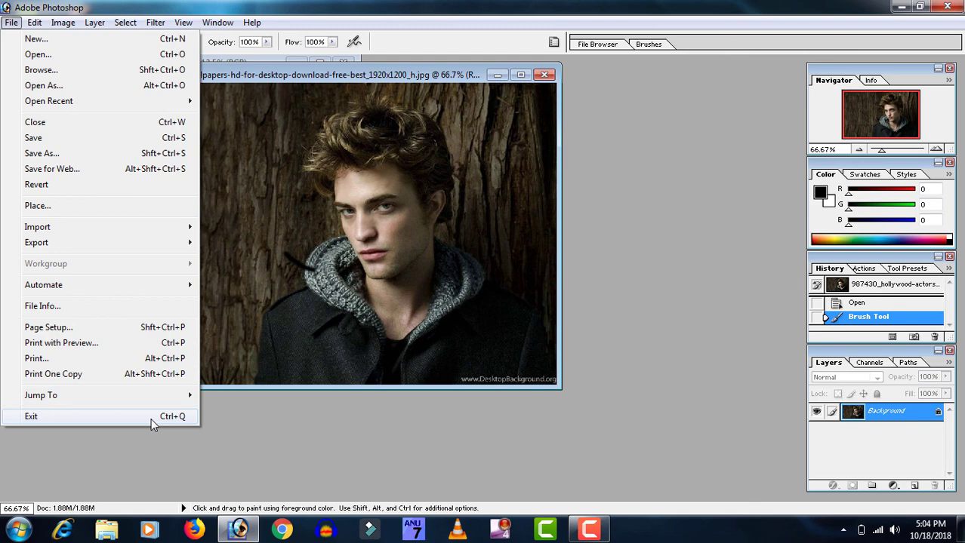
click(151, 418)
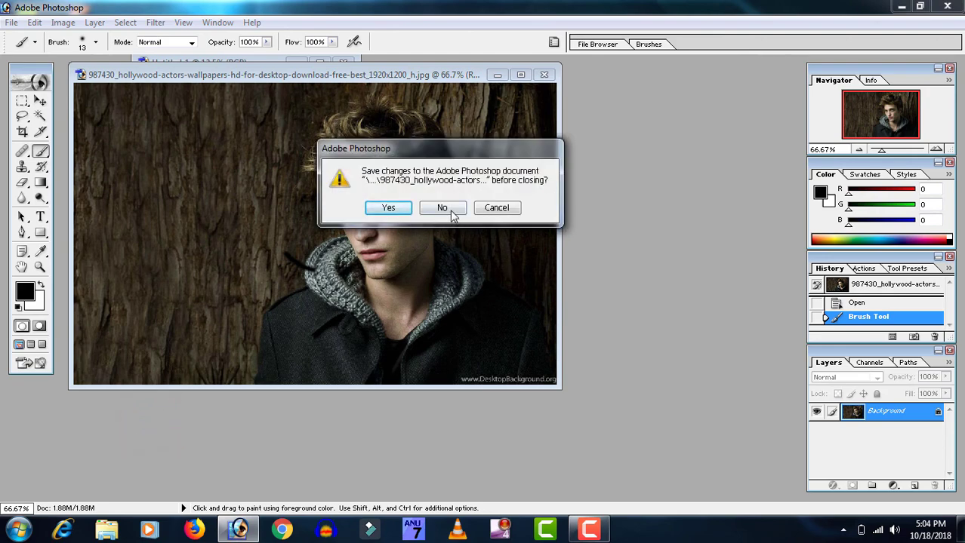
click(448, 210)
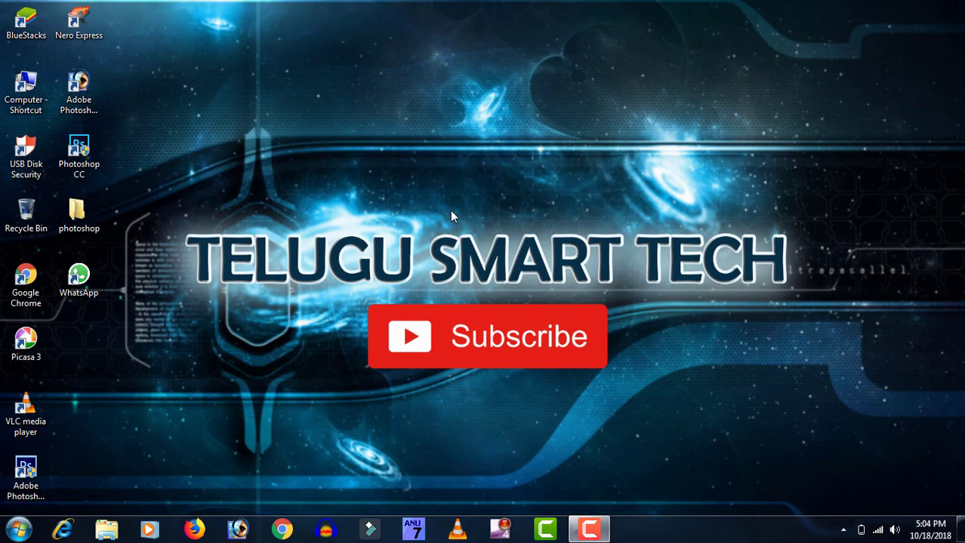